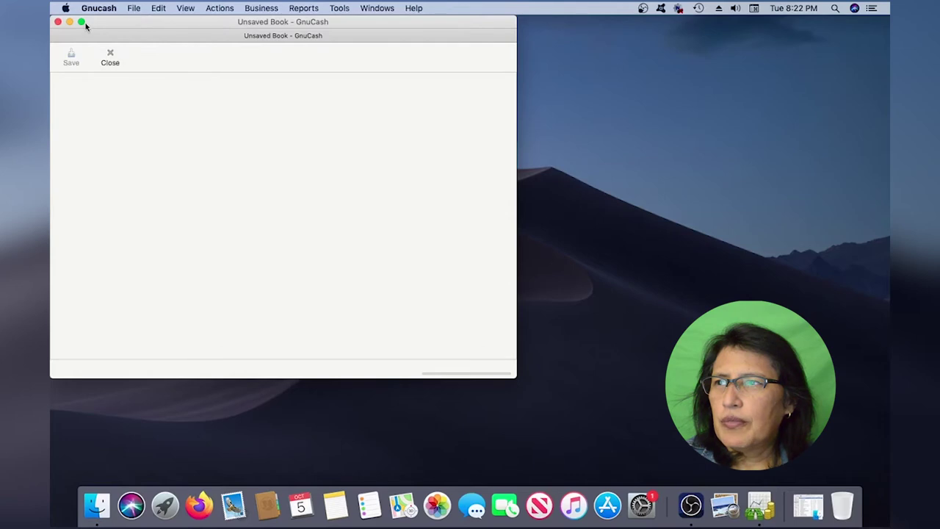
Maximize the Unsaved Book window to fill the screen
{"action": "mouse_move", "coordinate": [130, 6]}
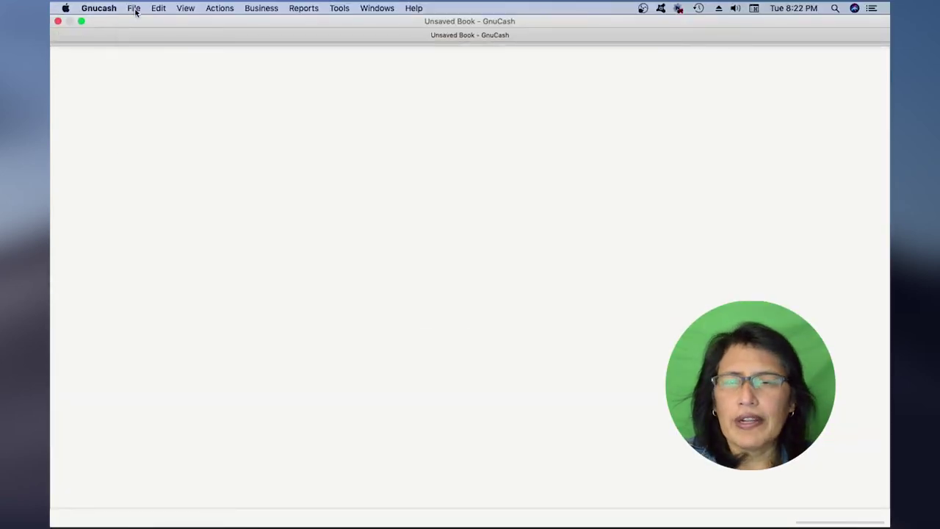
Launch Import Transactions from CSV from the File > Import menu
{"action": "left_click", "coordinate": [134, 8]}
{"action": "mouse_move", "coordinate": [145, 46]}
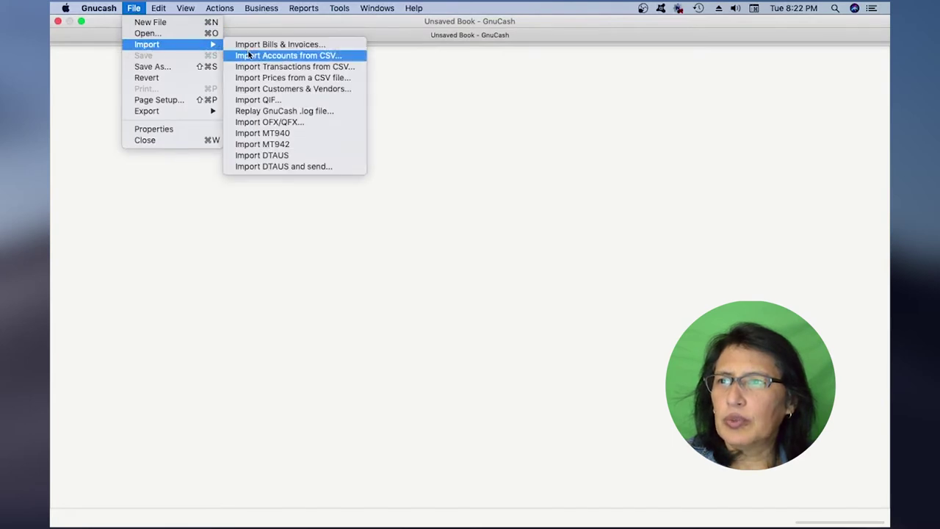
{"action": "left_click", "coordinate": [303, 67]}
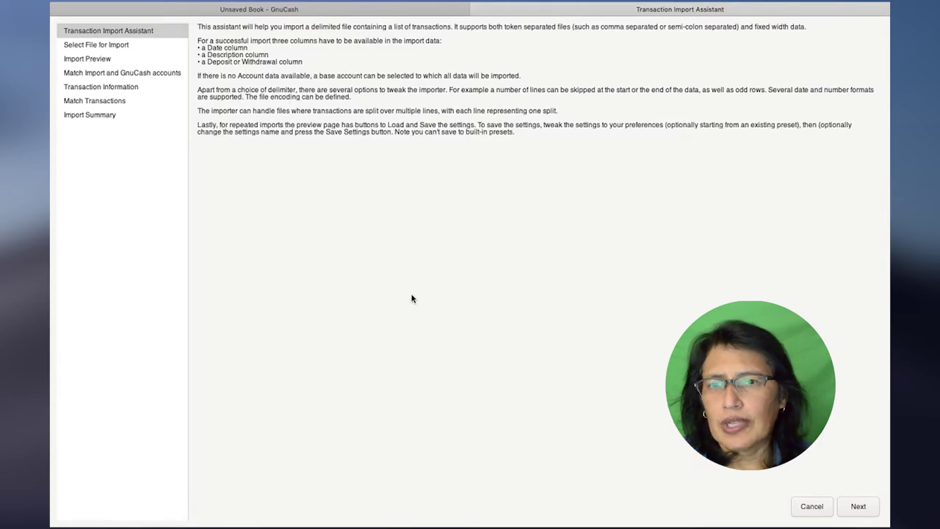
Select gnucashTestFile.csv from the Desktop and advance to the Import Preview
{"action": "left_click", "coordinate": [859, 507]}
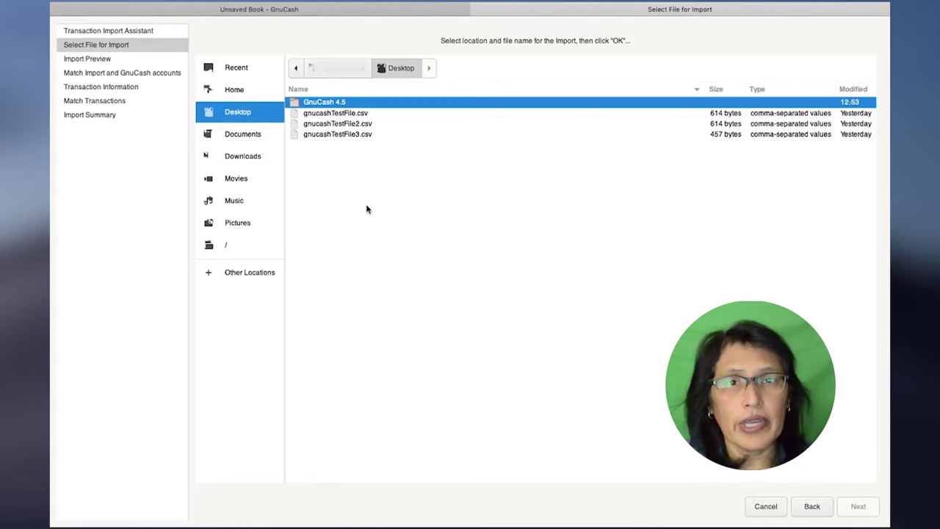
{"action": "left_click", "coordinate": [341, 115]}
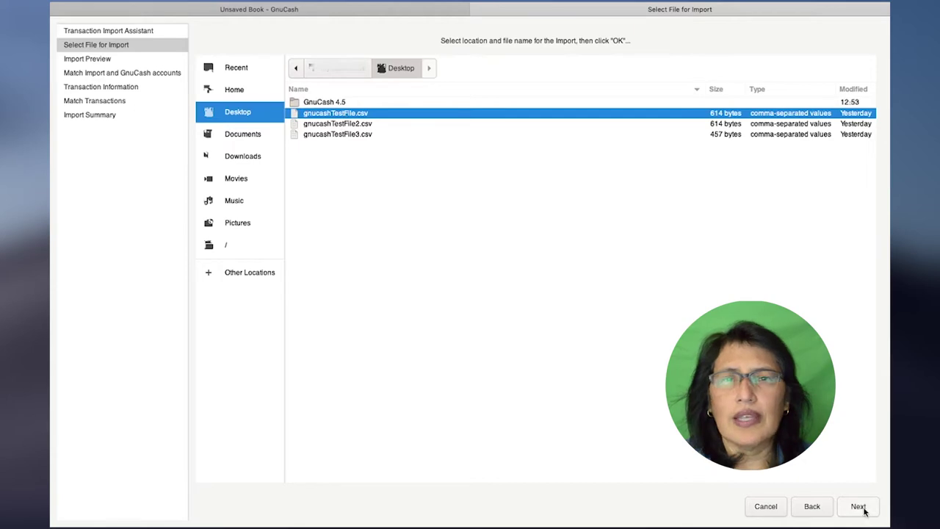
{"action": "left_click", "coordinate": [858, 506]}
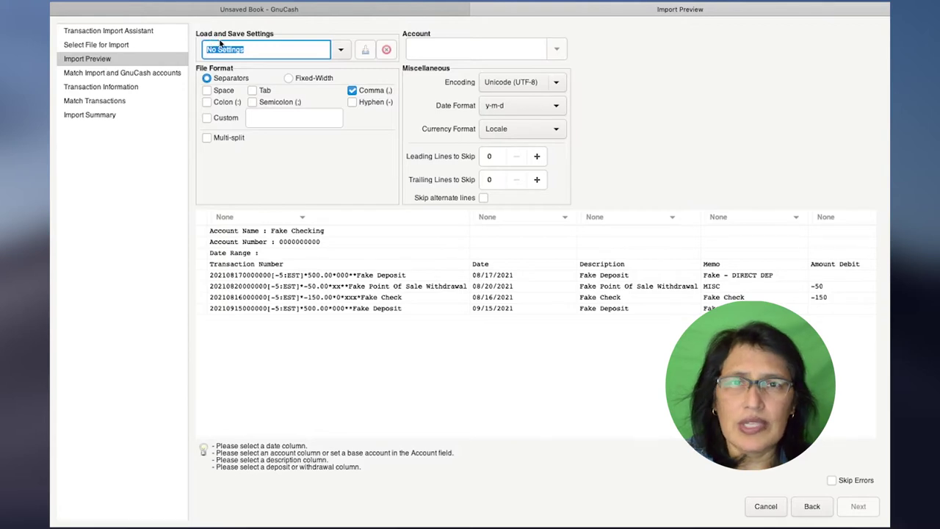
Replace 'No Settings' with 'mySettings' and save it as an import settings preset
{"action": "left_click", "coordinate": [263, 50]}
{"action": "left_click_drag", "start_coordinate": [257, 49], "coordinate": [200, 46]}
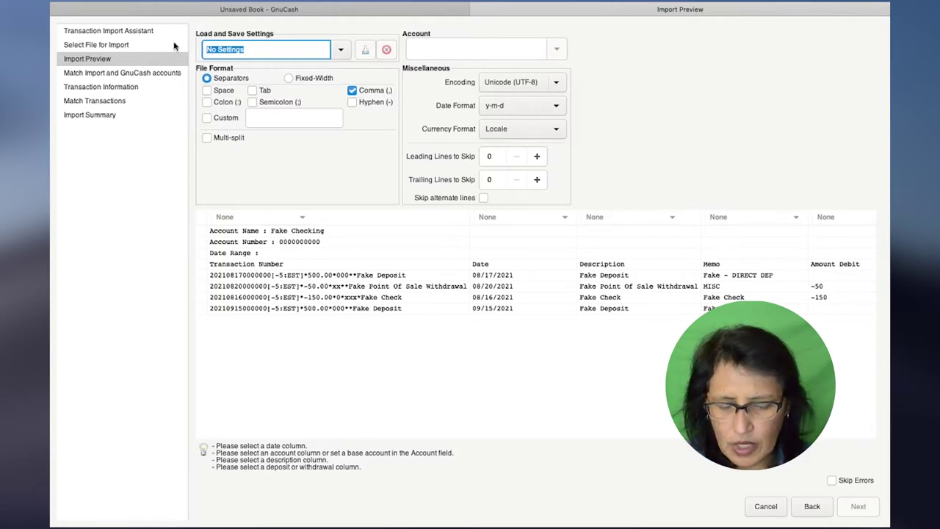
{"action": "type", "text": "my"}
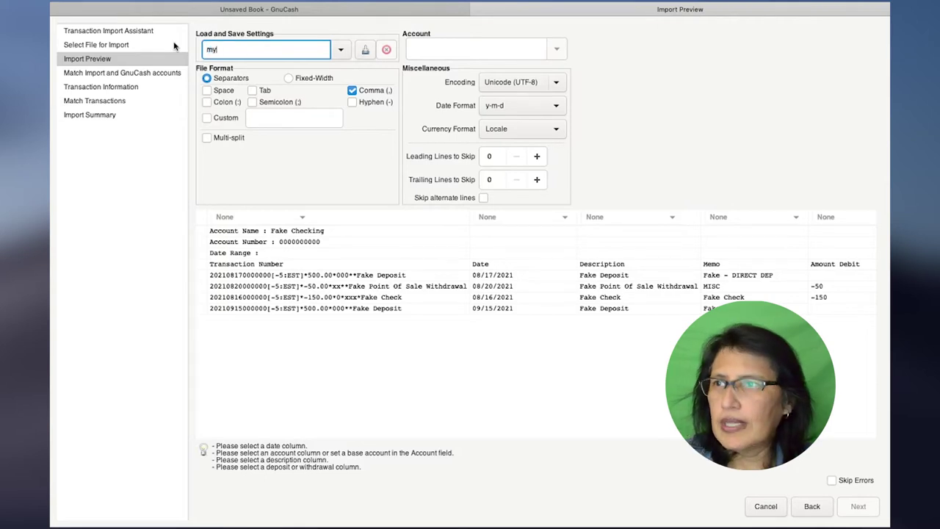
{"action": "type", "text": "Settings"}
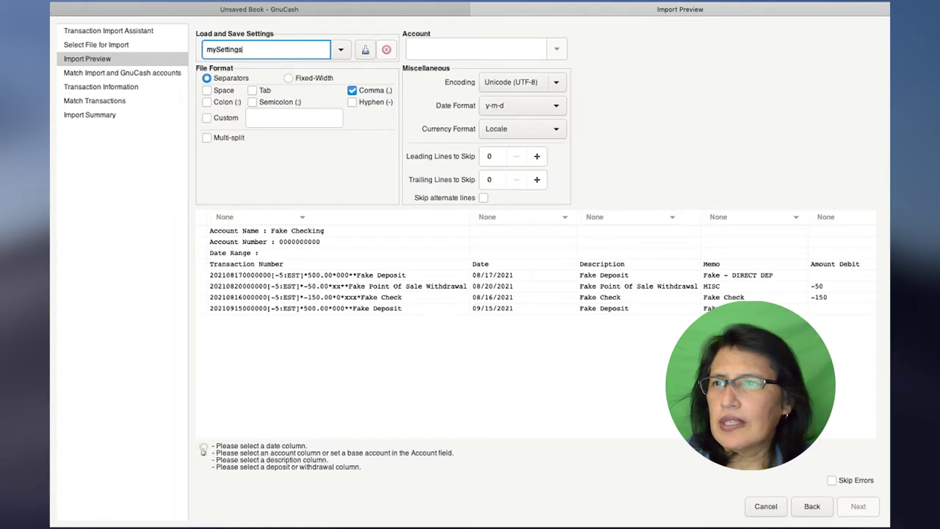
{"action": "left_click", "coordinate": [365, 50]}
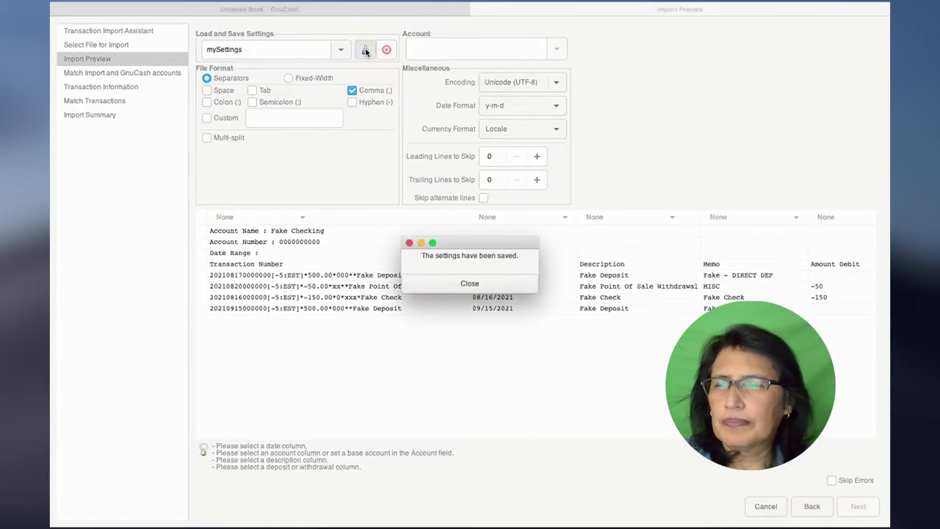
{"action": "left_click", "coordinate": [472, 284]}
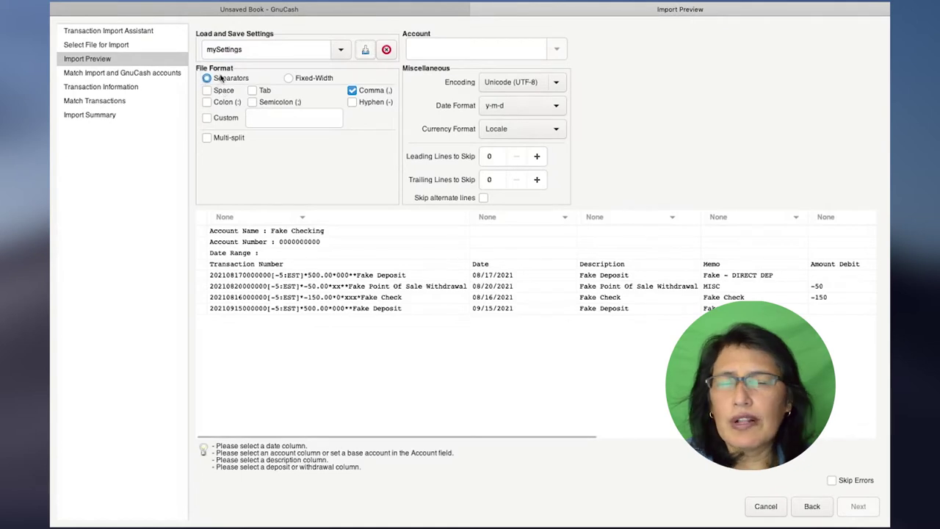
{"action": "left_click", "coordinate": [351, 89]}
Re-enable the comma separator and set the Date Format to m-d-y
{"action": "key", "text": "space"}
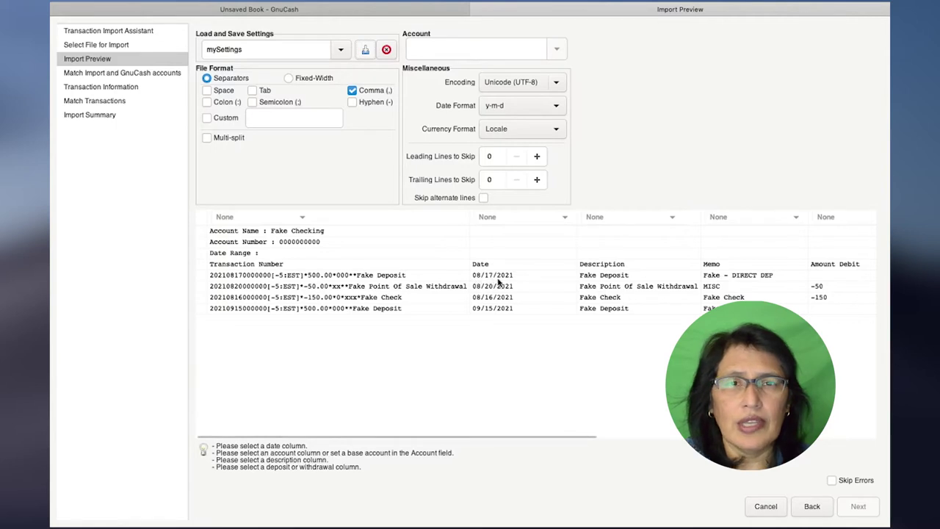
{"action": "left_click", "coordinate": [556, 108]}
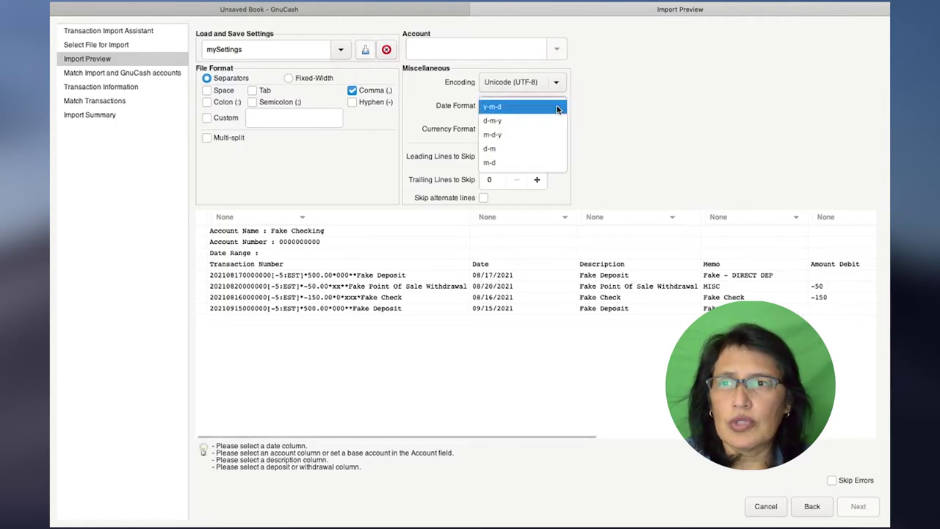
{"action": "left_click", "coordinate": [501, 137]}
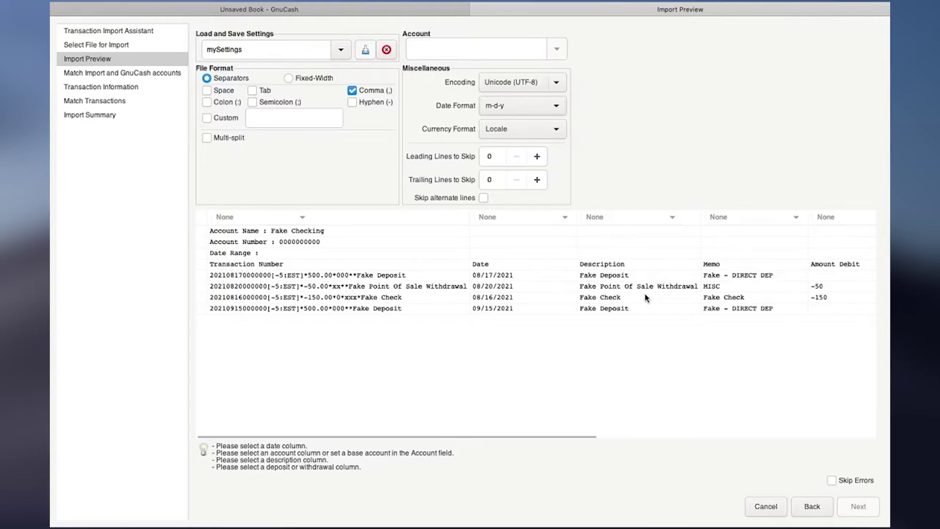
{"action": "left_click_drag", "start_coordinate": [563, 434], "coordinate": [732, 428]}
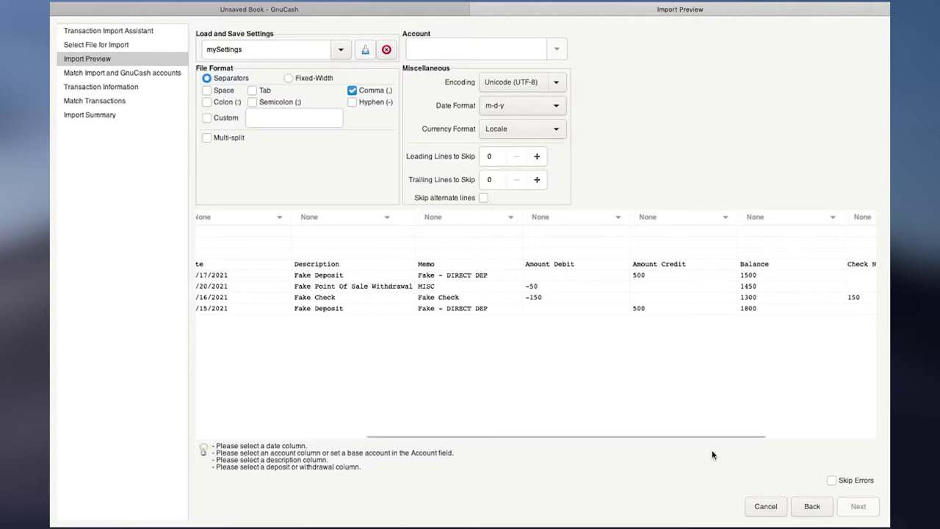
{"action": "left_click_drag", "start_coordinate": [730, 436], "coordinate": [459, 436]}
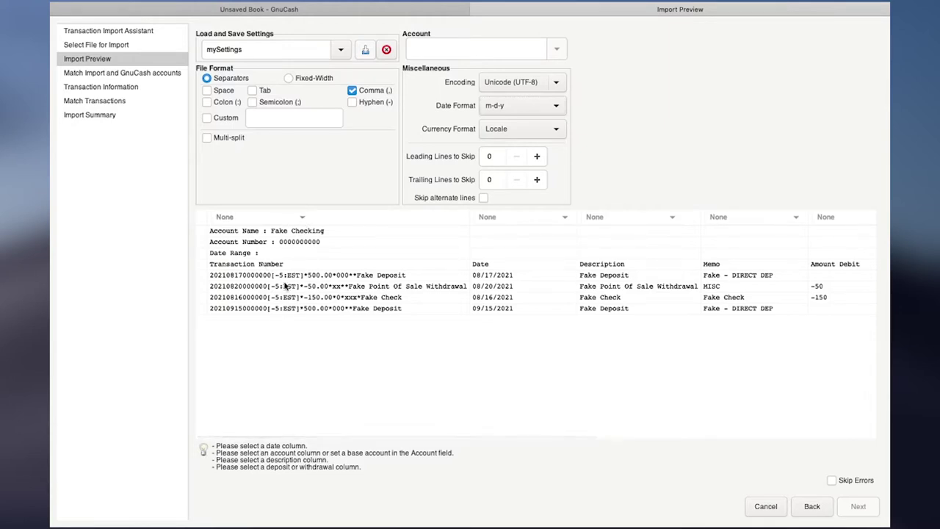
Set the first column's type to Account and the dates column to Date
{"action": "left_click", "coordinate": [302, 219]}
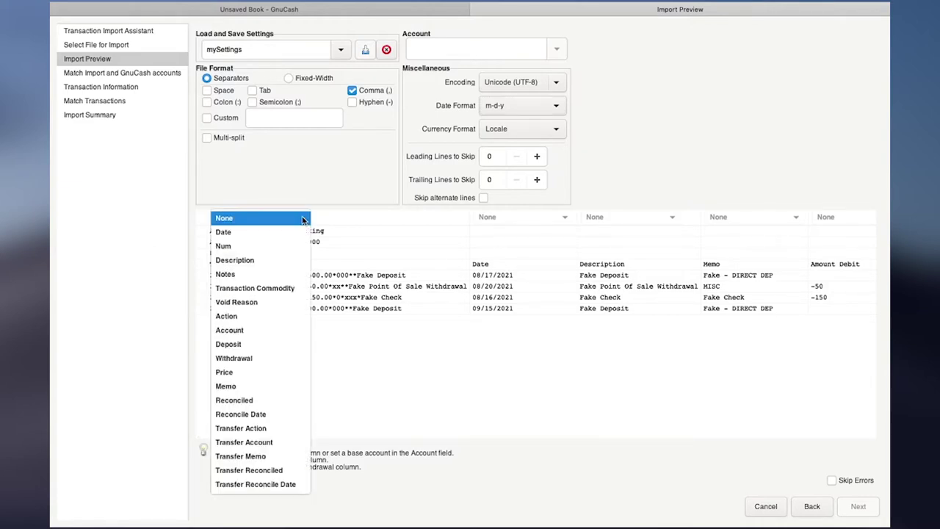
{"action": "left_click", "coordinate": [267, 328]}
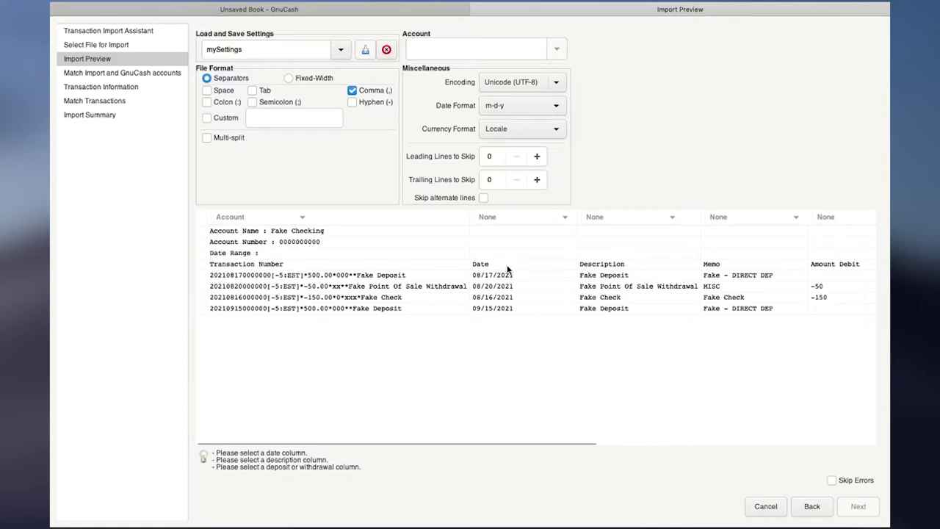
{"action": "left_click", "coordinate": [564, 219]}
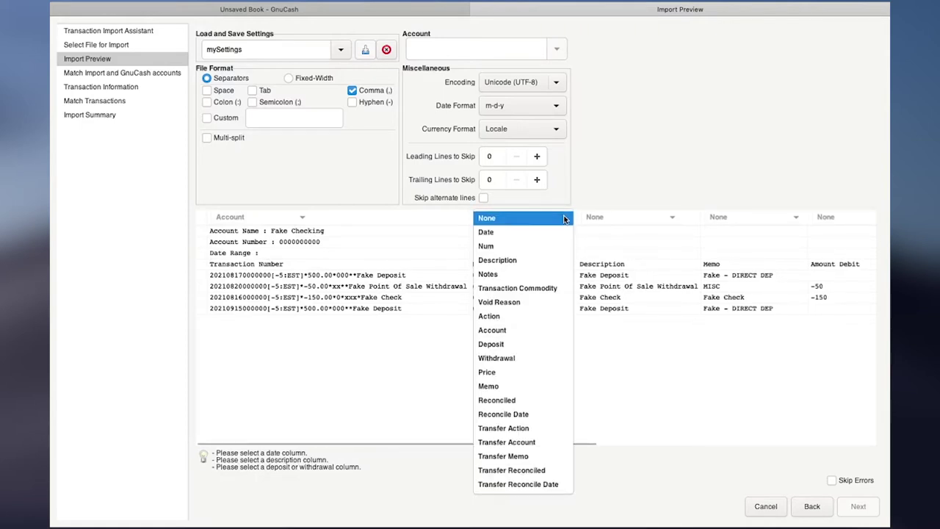
{"action": "left_click", "coordinate": [505, 237]}
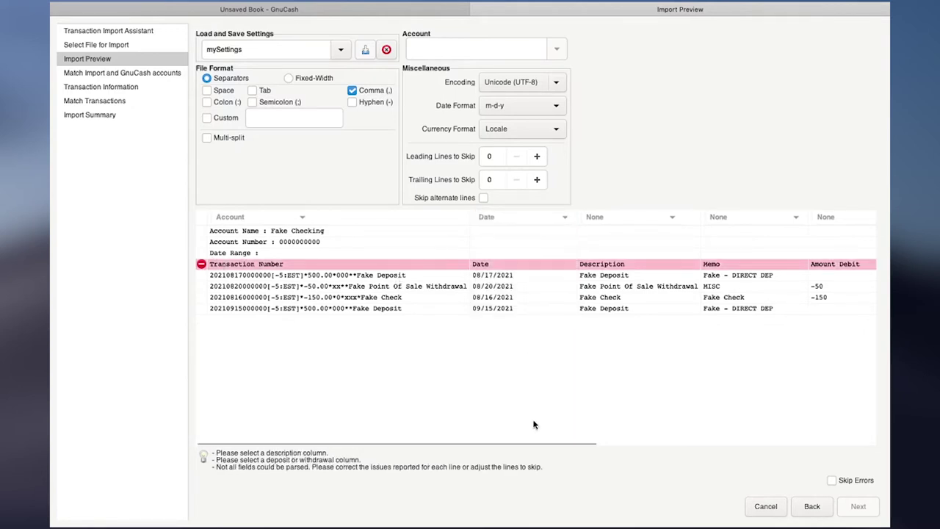
{"action": "left_click_drag", "start_coordinate": [543, 444], "coordinate": [653, 443]}
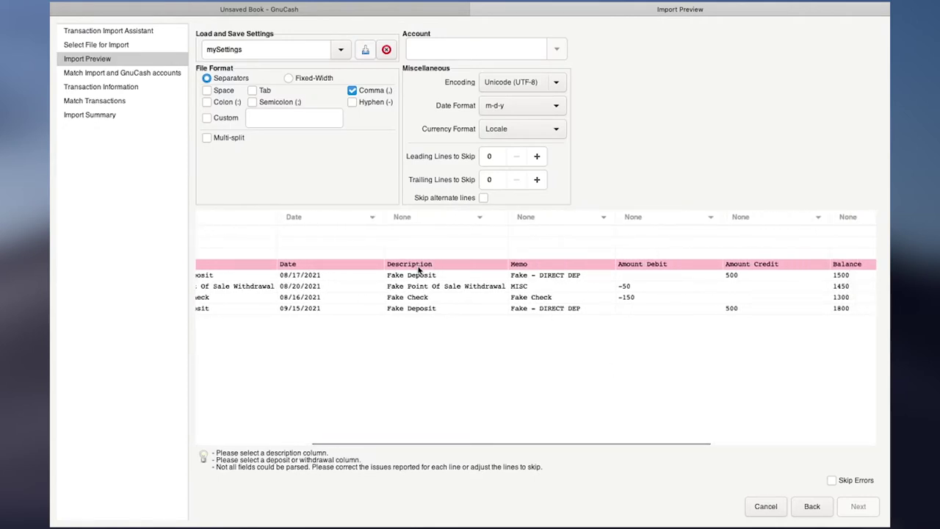
Set the description data column to Memo and the memo data column to Description
{"action": "left_click", "coordinate": [478, 219]}
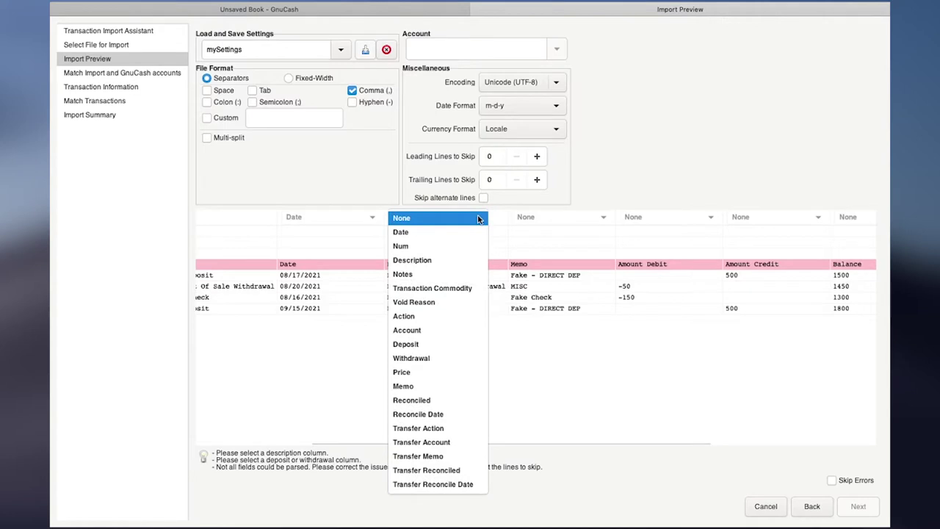
{"action": "left_click", "coordinate": [435, 390]}
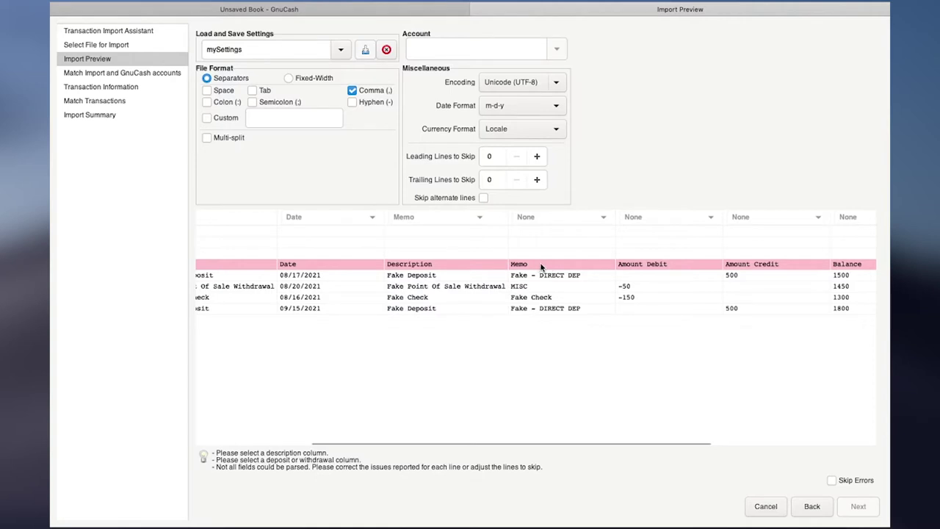
{"action": "mouse_move", "coordinate": [542, 269]}
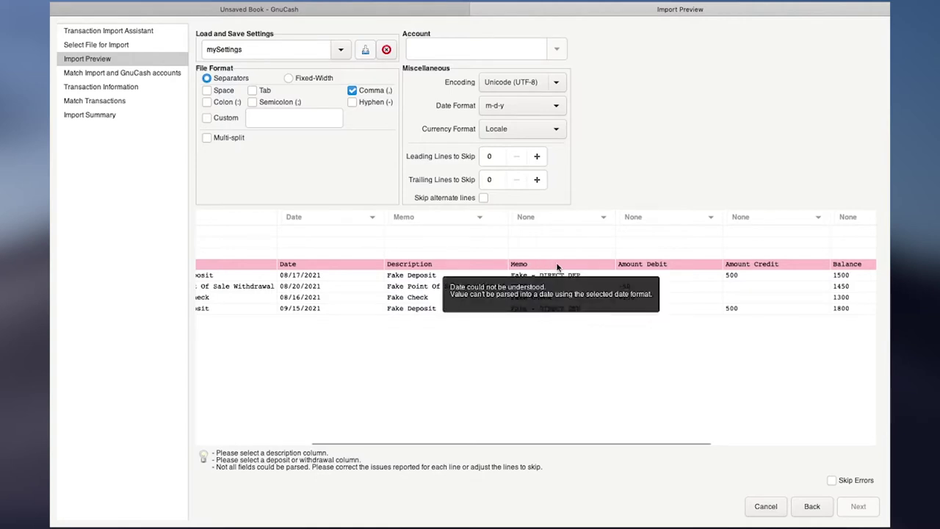
{"action": "left_click", "coordinate": [602, 220]}
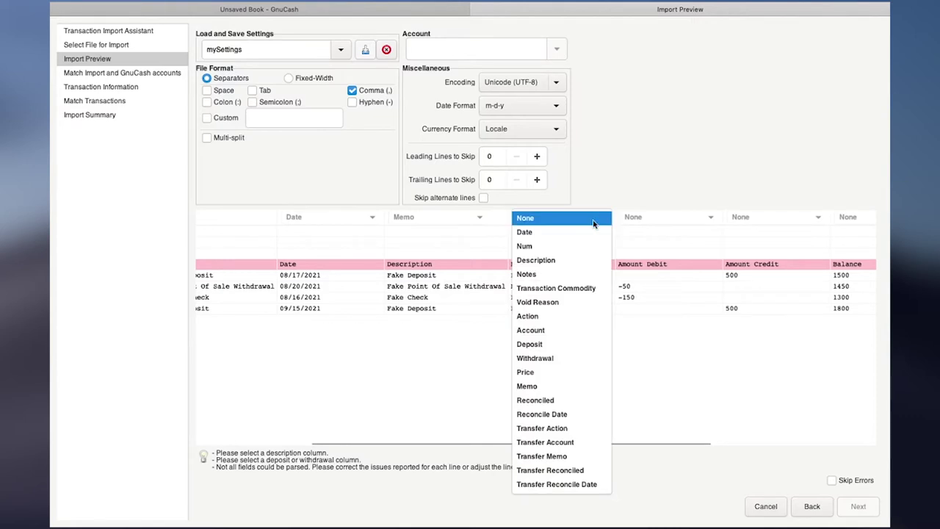
{"action": "left_click", "coordinate": [565, 258]}
{"action": "left_click_drag", "start_coordinate": [595, 445], "coordinate": [667, 450]}
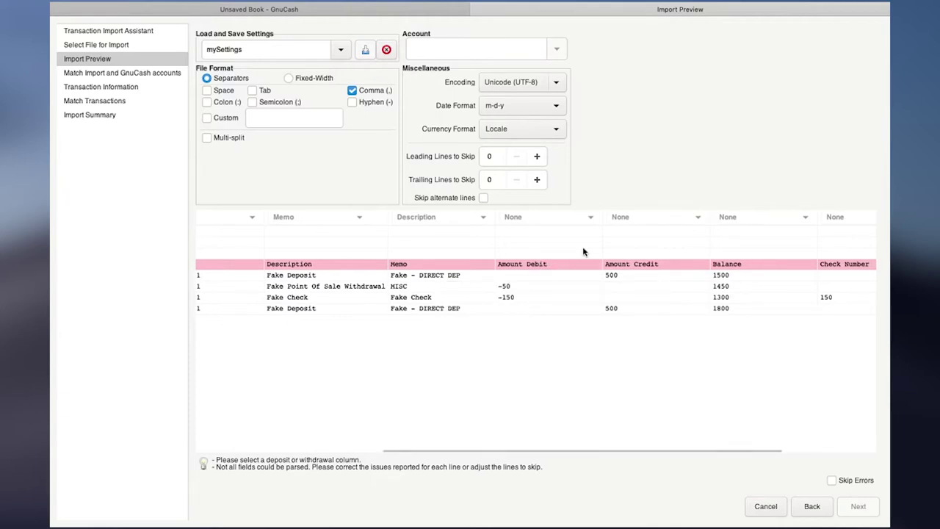
Set the Amount Debit column type to Withdrawal
{"action": "left_click", "coordinate": [590, 219]}
{"action": "left_click", "coordinate": [591, 220]}
{"action": "left_click", "coordinate": [591, 218]}
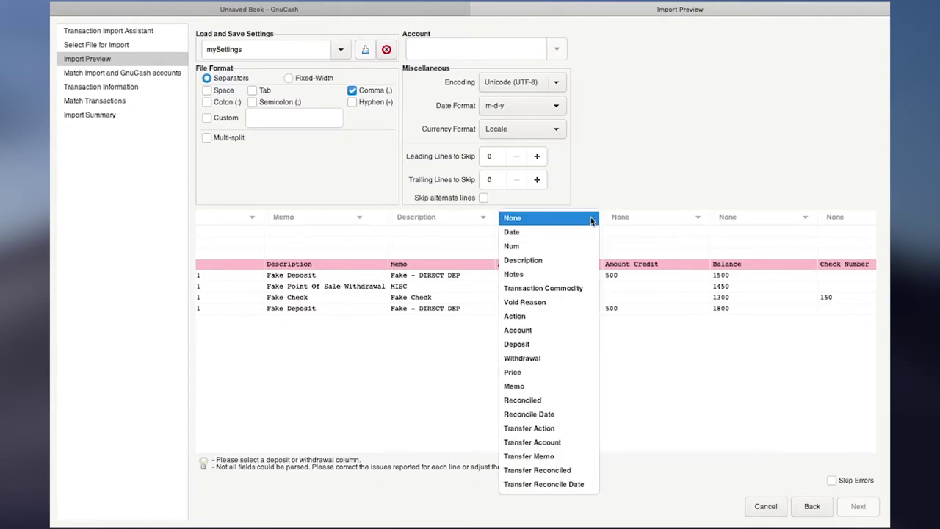
{"action": "left_click", "coordinate": [558, 358]}
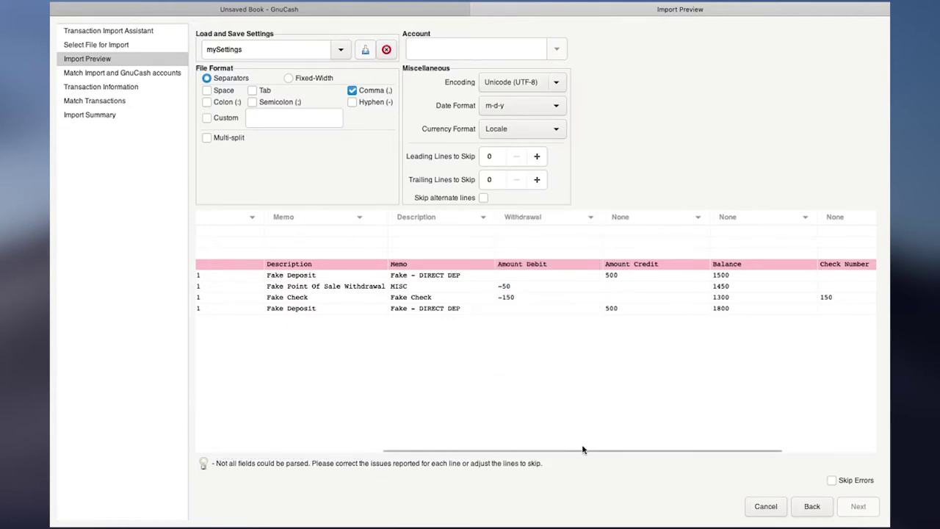
{"action": "left_click_drag", "start_coordinate": [582, 449], "coordinate": [626, 449]}
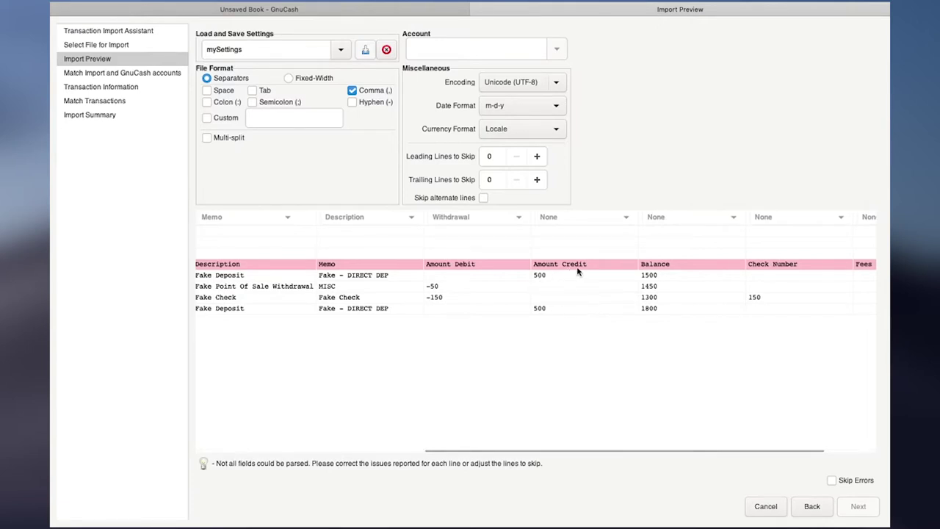
{"action": "mouse_move", "coordinate": [578, 272]}
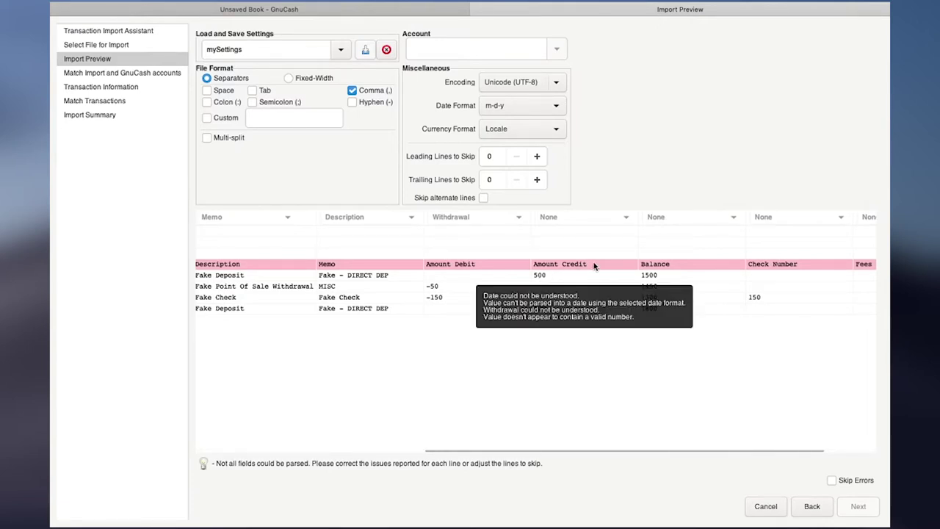
Set the Amount Credit column to Deposit and Check Number to Num
{"action": "left_click", "coordinate": [625, 217]}
{"action": "left_click", "coordinate": [626, 218]}
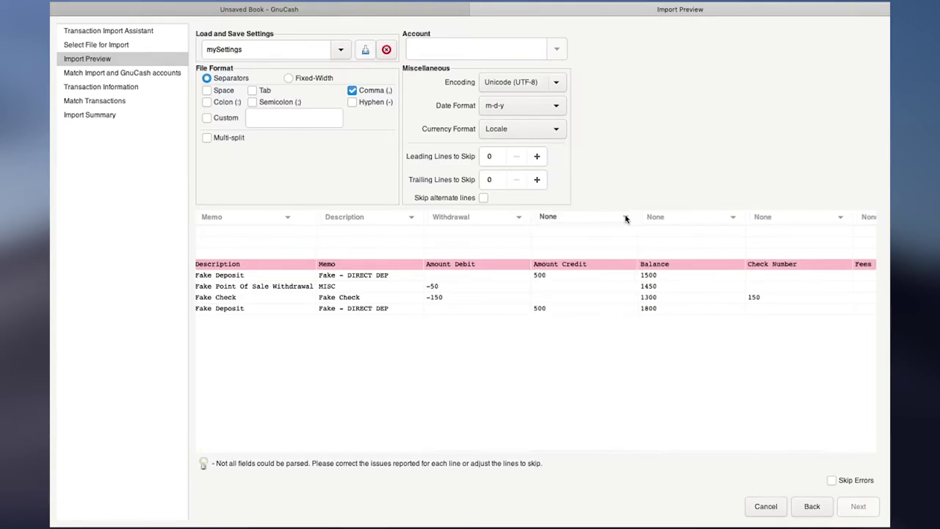
{"action": "left_click", "coordinate": [626, 217]}
{"action": "left_click", "coordinate": [588, 344]}
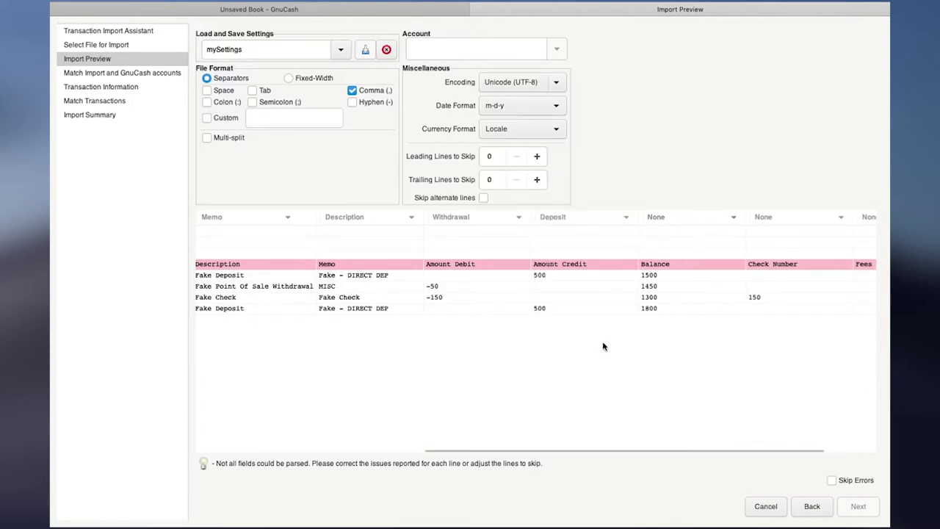
{"action": "left_click_drag", "start_coordinate": [577, 449], "coordinate": [642, 449]}
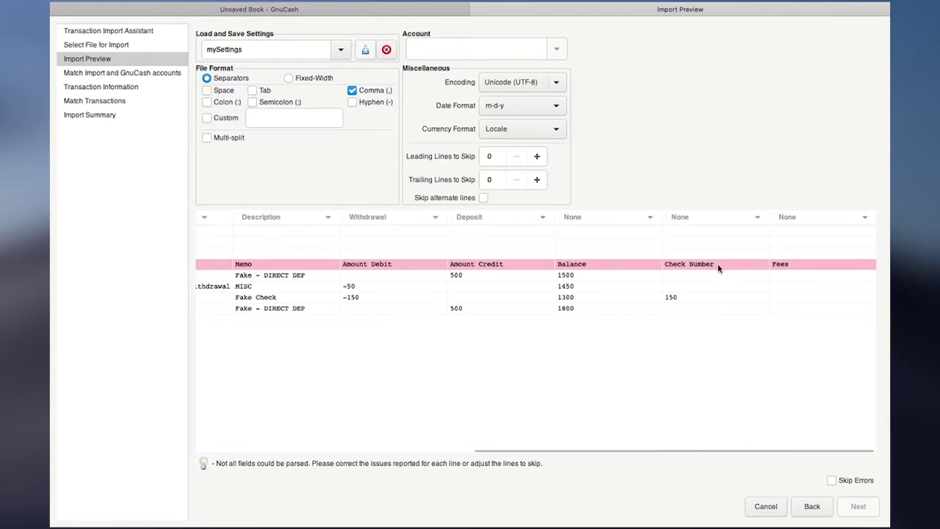
{"action": "left_click", "coordinate": [757, 221]}
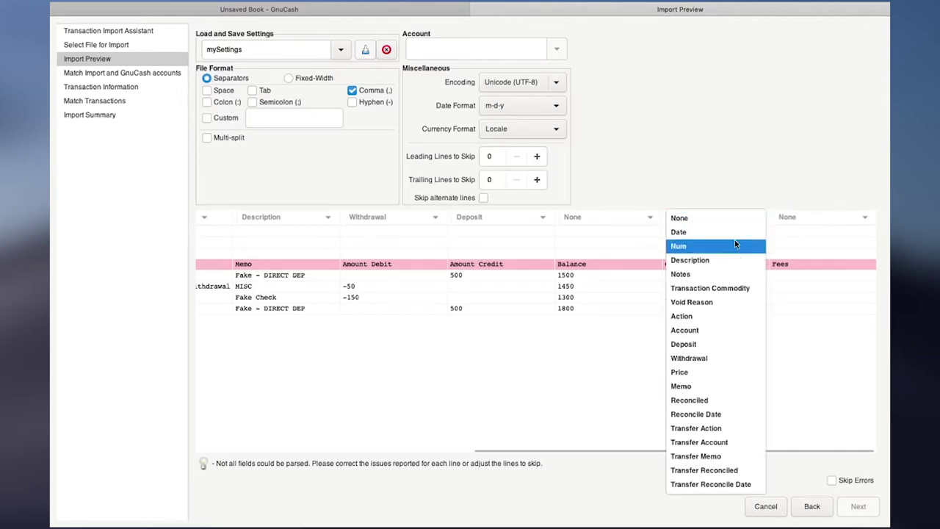
{"action": "left_click", "coordinate": [735, 245]}
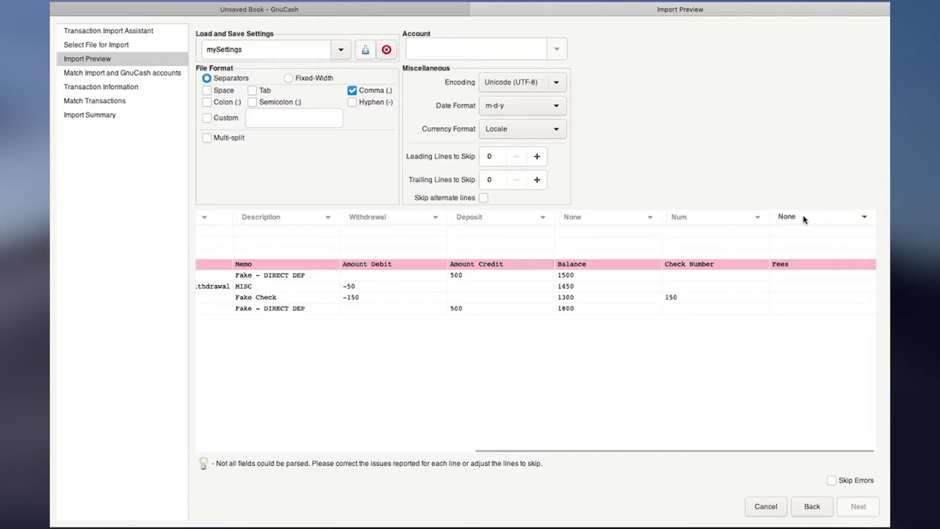
{"action": "left_click_drag", "start_coordinate": [776, 451], "coordinate": [485, 447]}
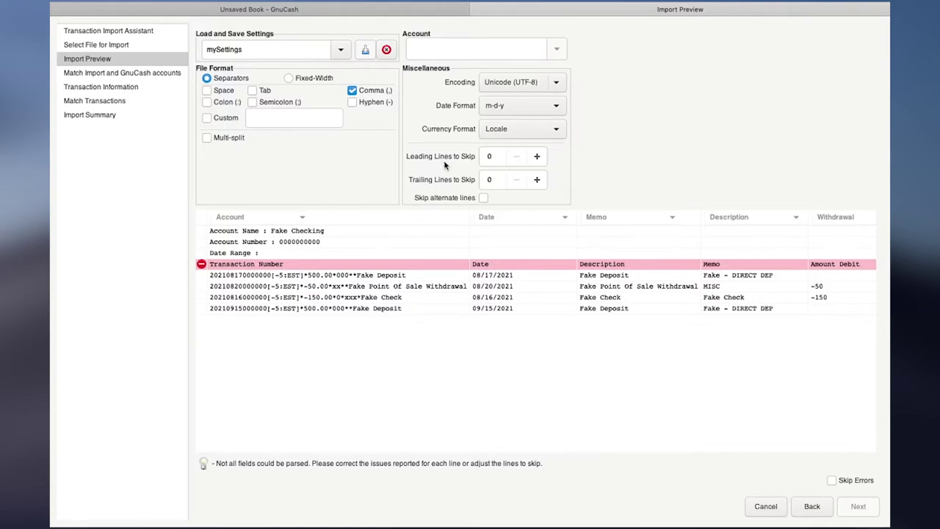
Set Leading Lines to Skip to 4
{"action": "left_click", "coordinate": [538, 157]}
{"action": "left_click", "coordinate": [538, 157]}
{"action": "left_click", "coordinate": [537, 157]}
{"action": "left_click", "coordinate": [538, 157]}
{"action": "left_click", "coordinate": [538, 157]}
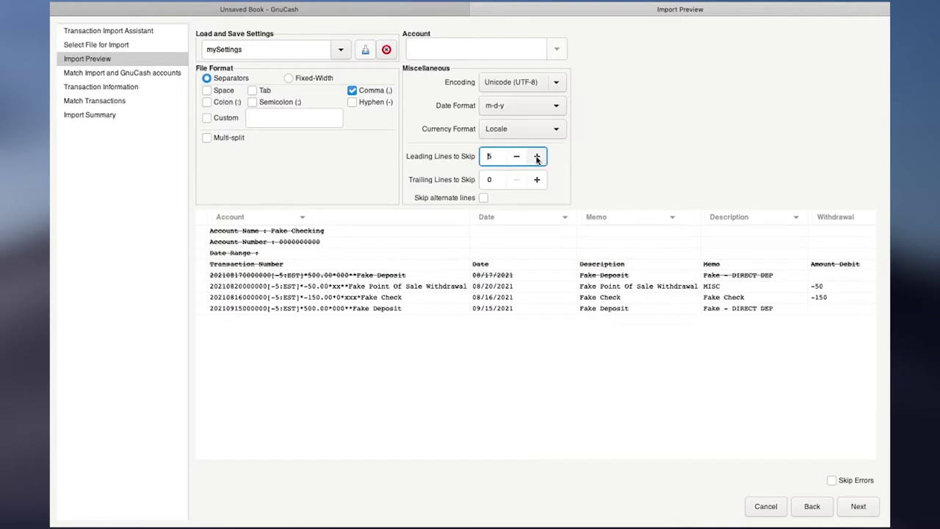
{"action": "left_click", "coordinate": [516, 156]}
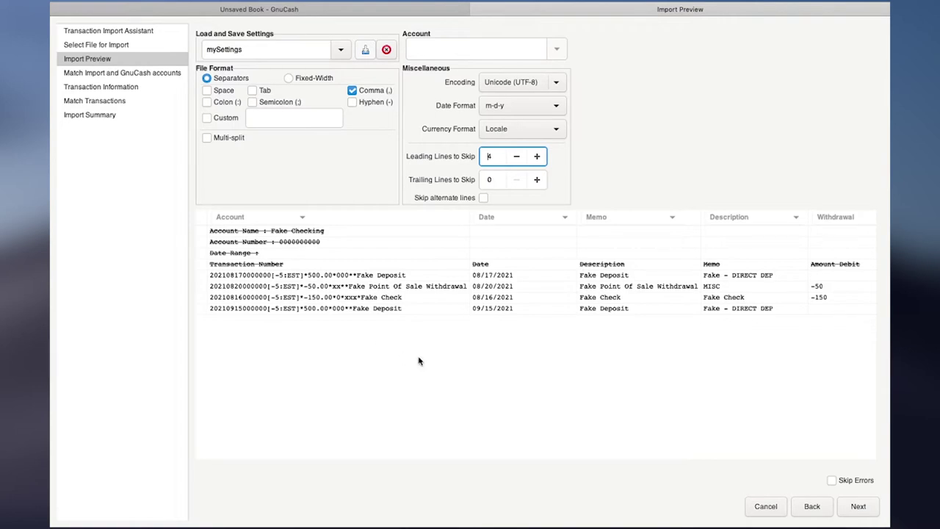
Re-save the mySettings preset and advance to the account-matching page
{"action": "left_click", "coordinate": [365, 50]}
{"action": "left_click", "coordinate": [470, 284]}
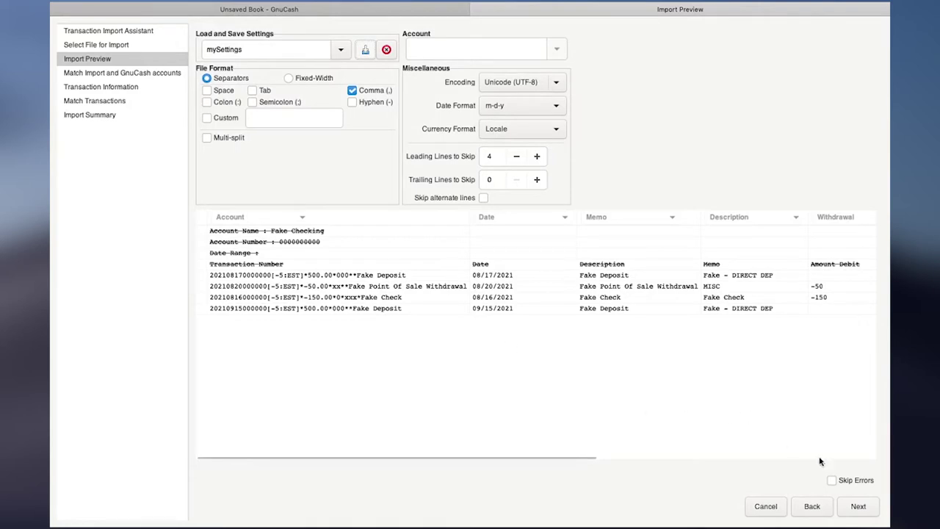
{"action": "left_click", "coordinate": [857, 506]}
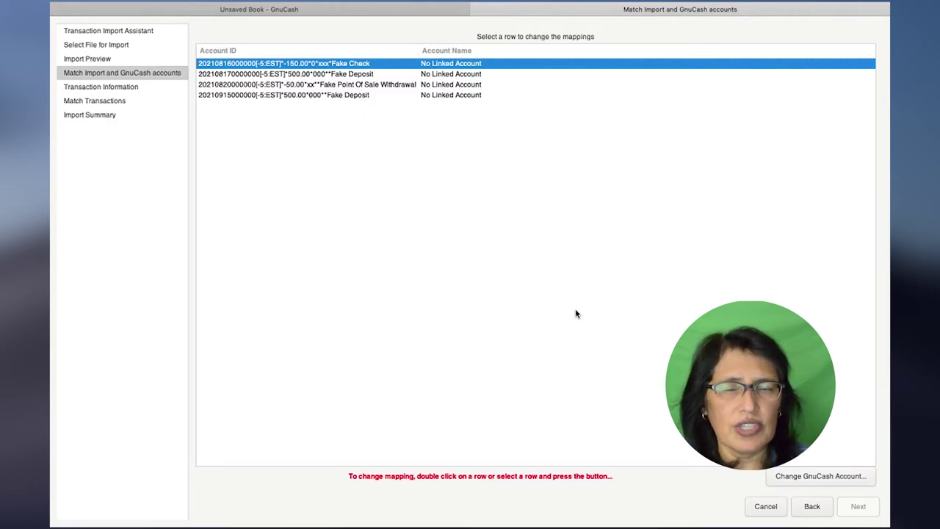
Start a new account for the Fake Check row, named Checking Account
{"action": "double_click", "coordinate": [405, 64]}
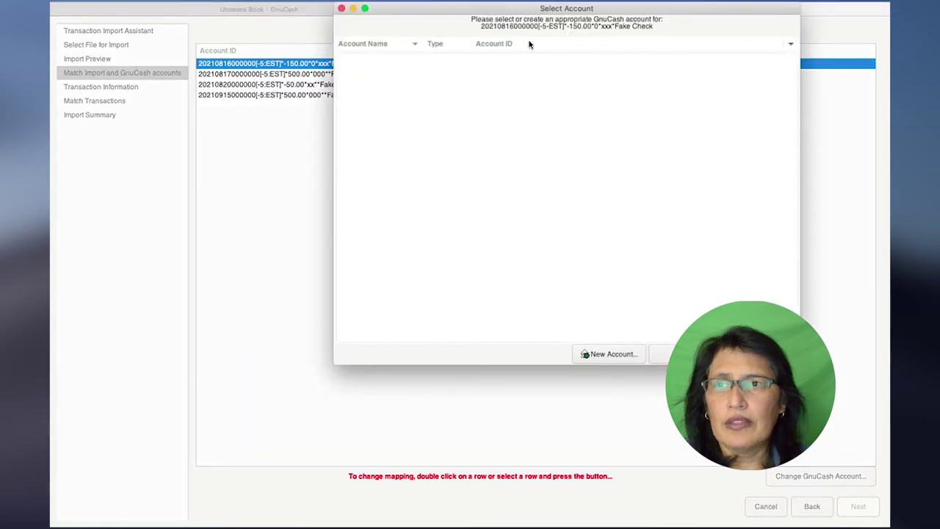
{"action": "left_click", "coordinate": [611, 355]}
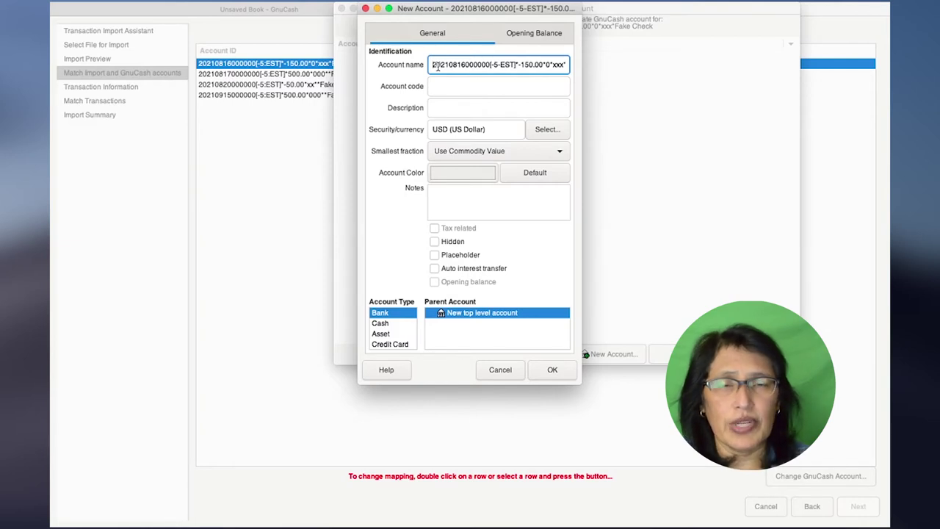
{"action": "left_click_drag", "start_coordinate": [434, 64], "coordinate": [618, 67]}
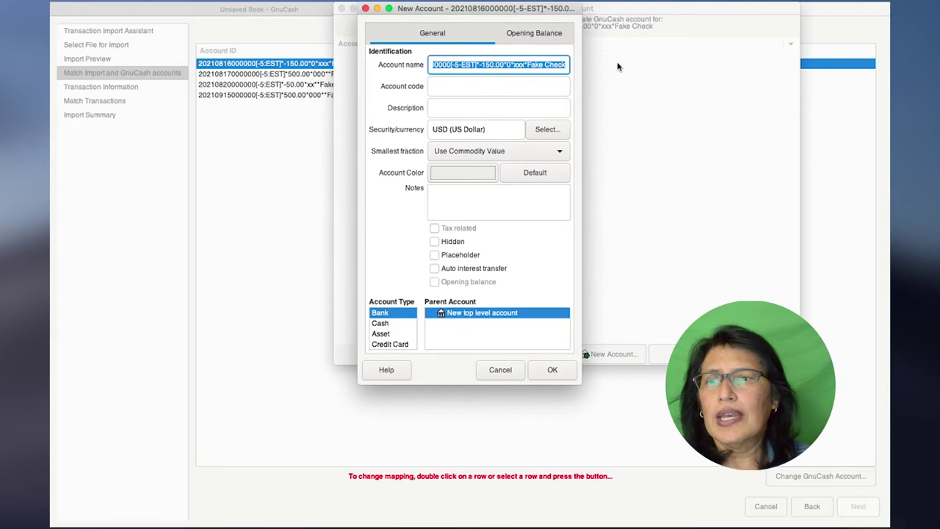
{"action": "type", "text": "Che"}
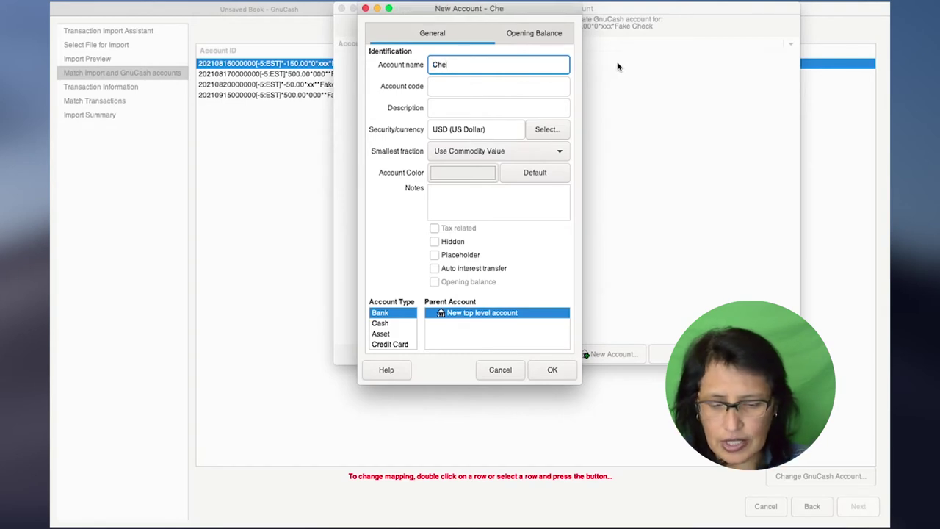
{"action": "type", "text": "cking Account"}
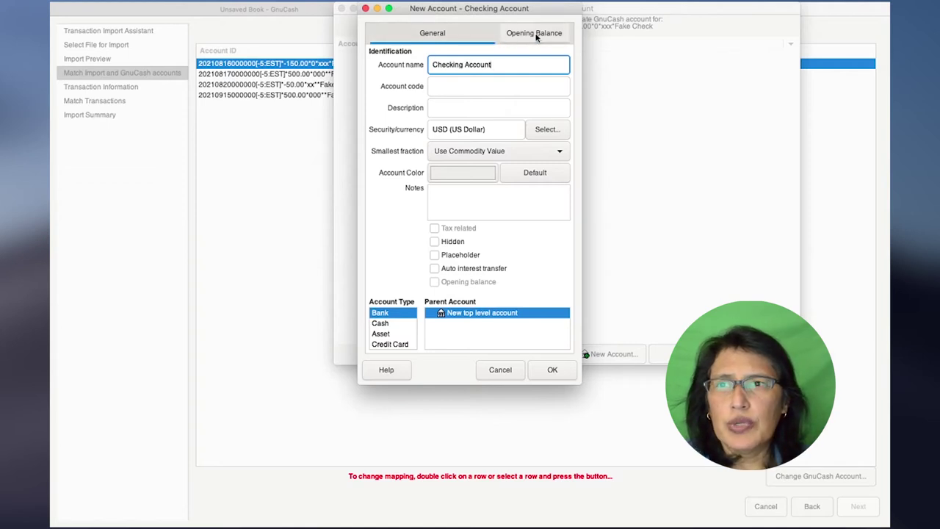
Give Checking Account a 1000 opening balance dated 06/01/2021 and create it
{"action": "left_click", "coordinate": [534, 33]}
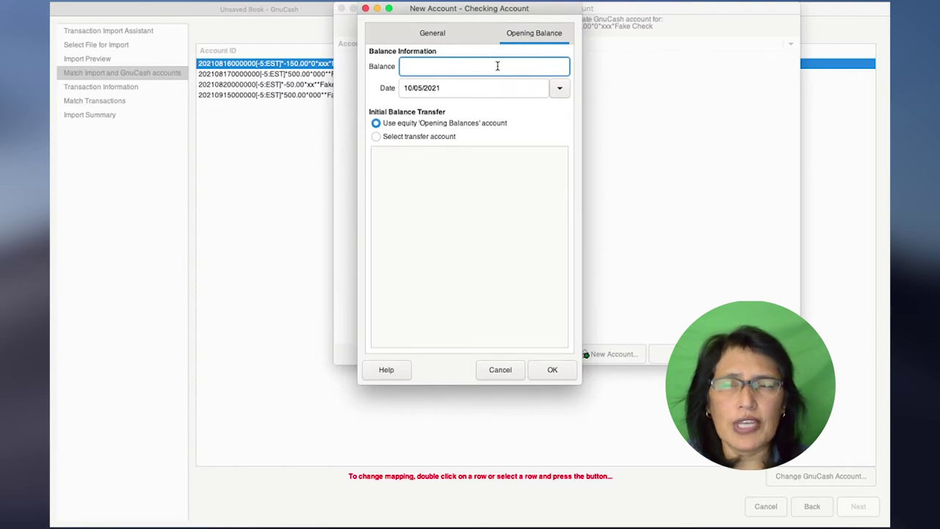
{"action": "type", "text": "100"}
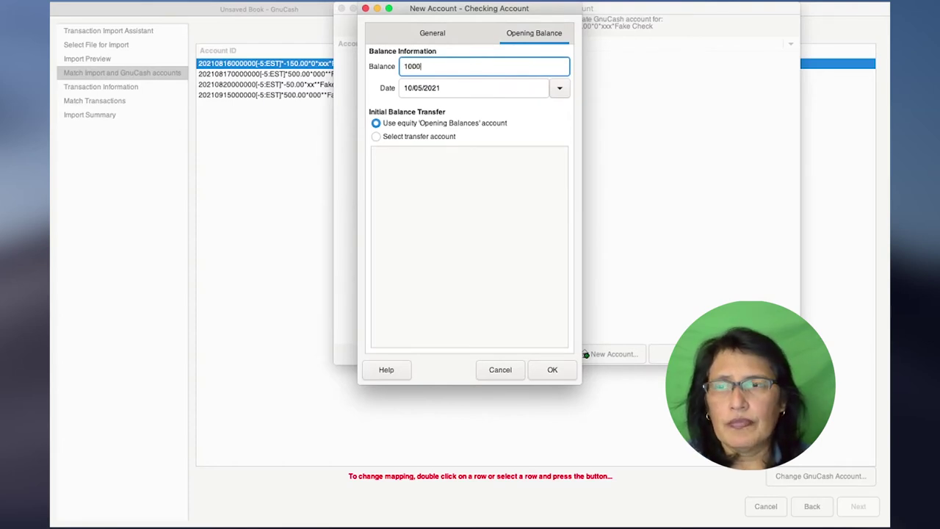
{"action": "type", "text": "0"}
{"action": "left_click", "coordinate": [468, 90]}
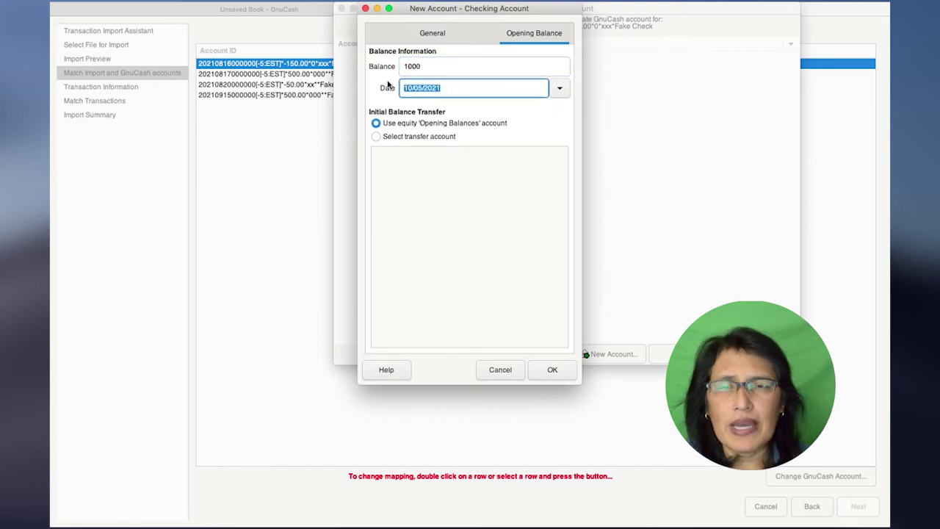
{"action": "type", "text": "06/01/2021"}
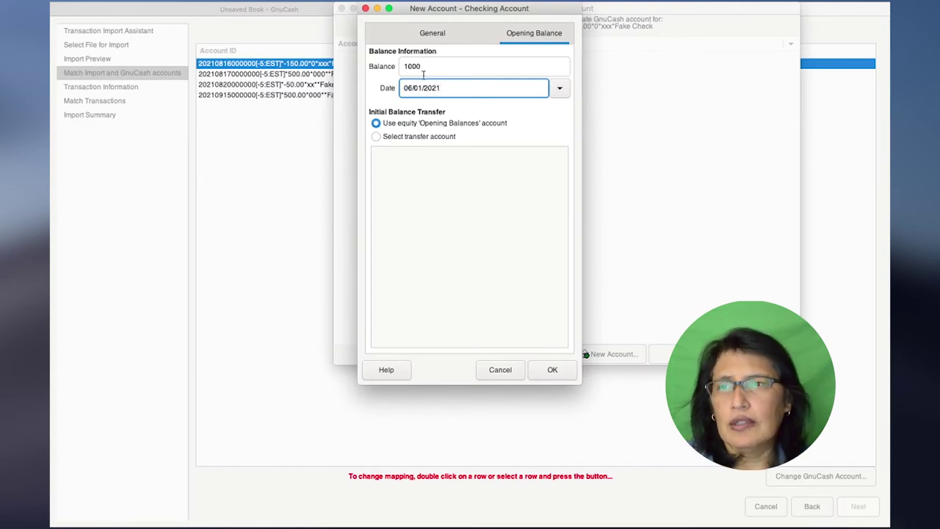
{"action": "left_click", "coordinate": [441, 34]}
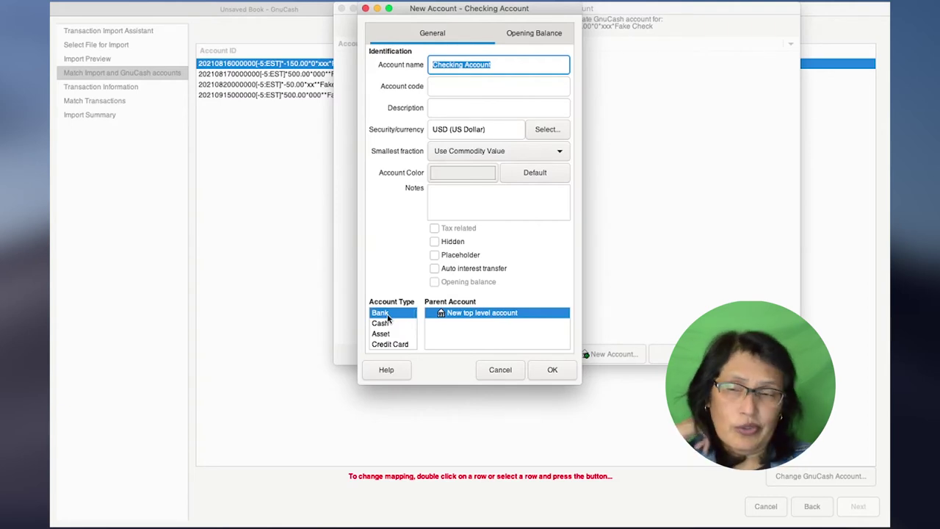
{"action": "left_click", "coordinate": [553, 370]}
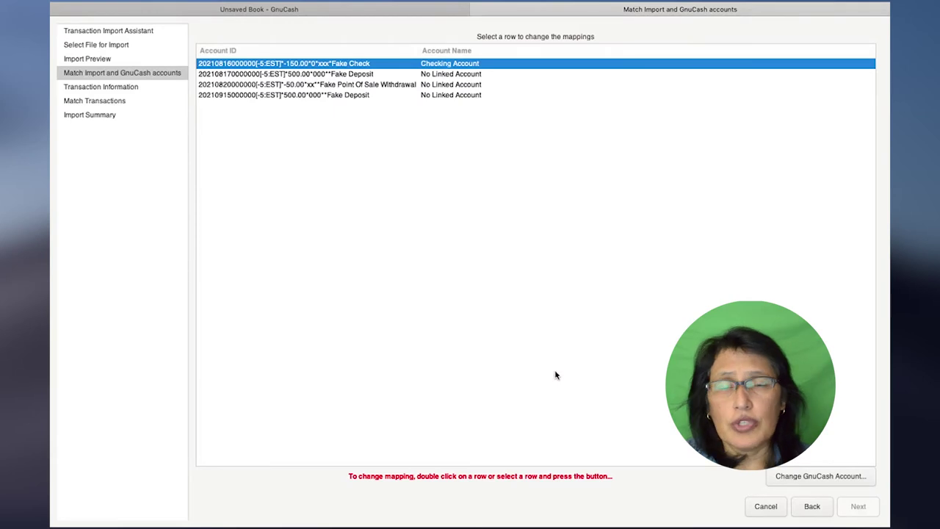
Create a top-level Income-type account named Income and link it to the next import row
{"action": "double_click", "coordinate": [447, 64]}
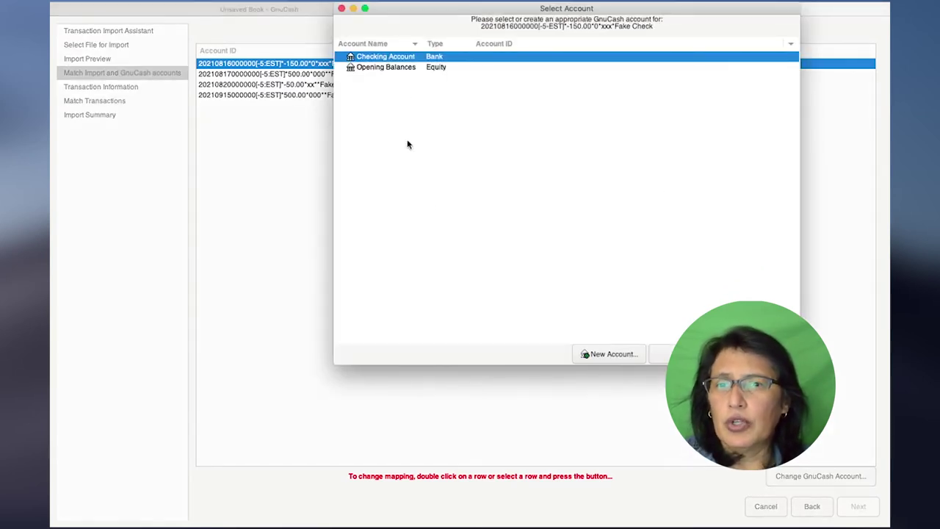
{"action": "left_click", "coordinate": [599, 354]}
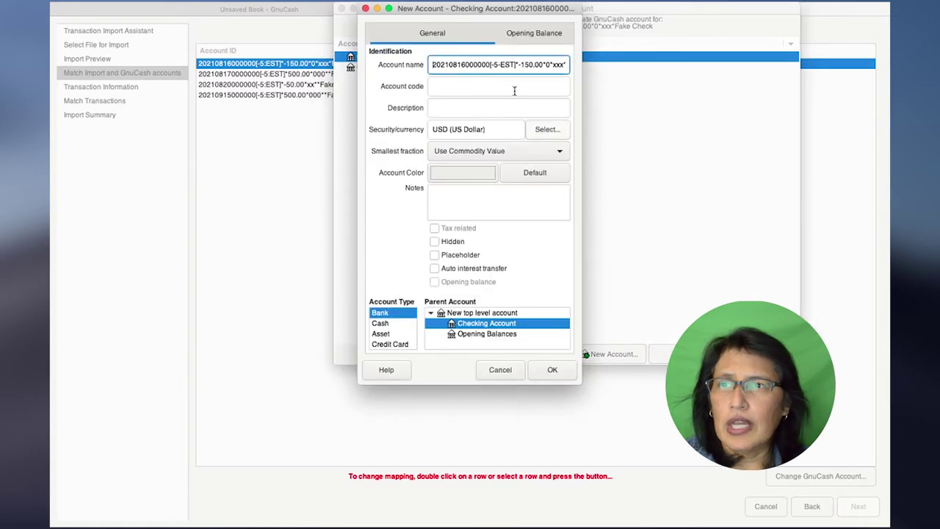
{"action": "triple_click", "coordinate": [444, 64]}
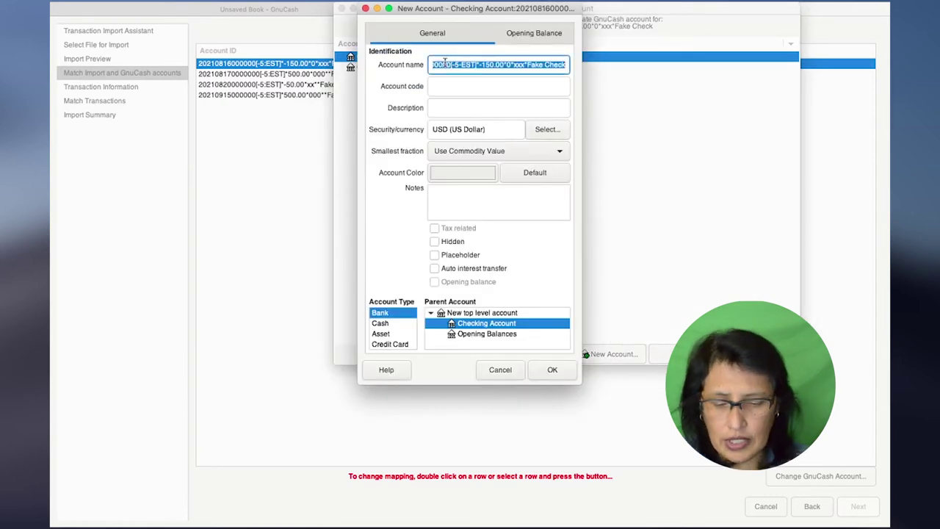
{"action": "type", "text": "Income"}
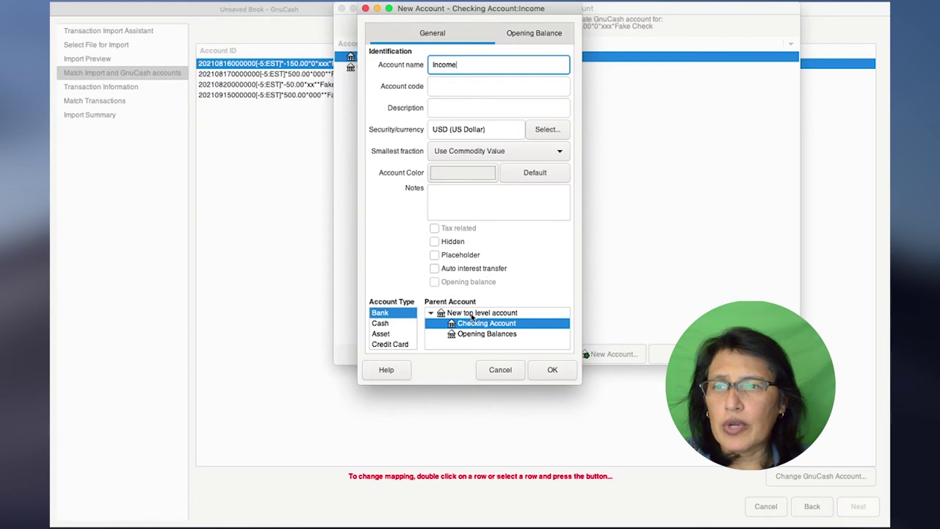
{"action": "left_click", "coordinate": [472, 314]}
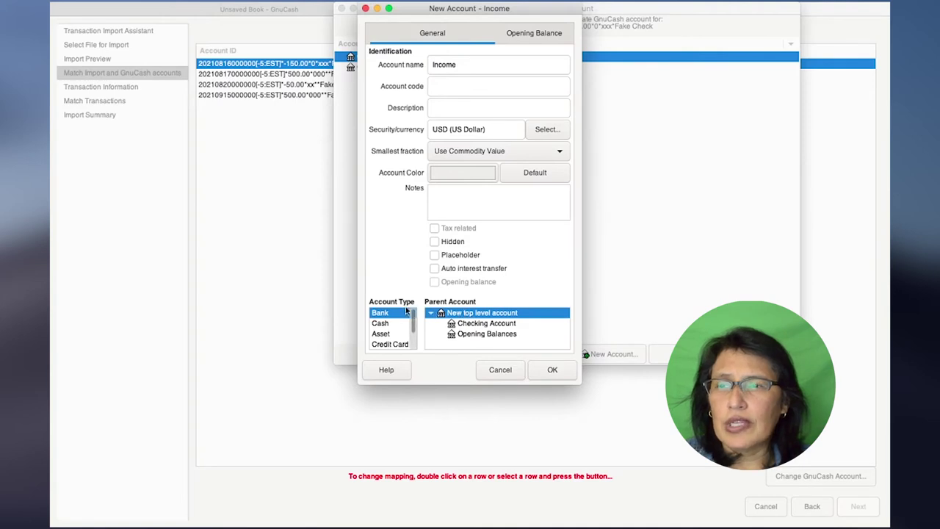
{"action": "left_click_drag", "start_coordinate": [414, 318], "coordinate": [413, 328]}
{"action": "left_click", "coordinate": [389, 323]}
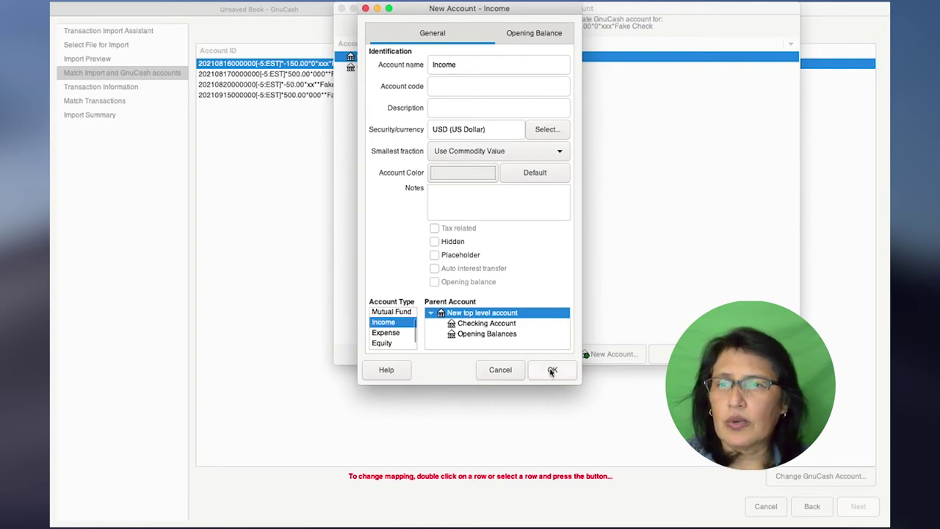
{"action": "left_click", "coordinate": [551, 372]}
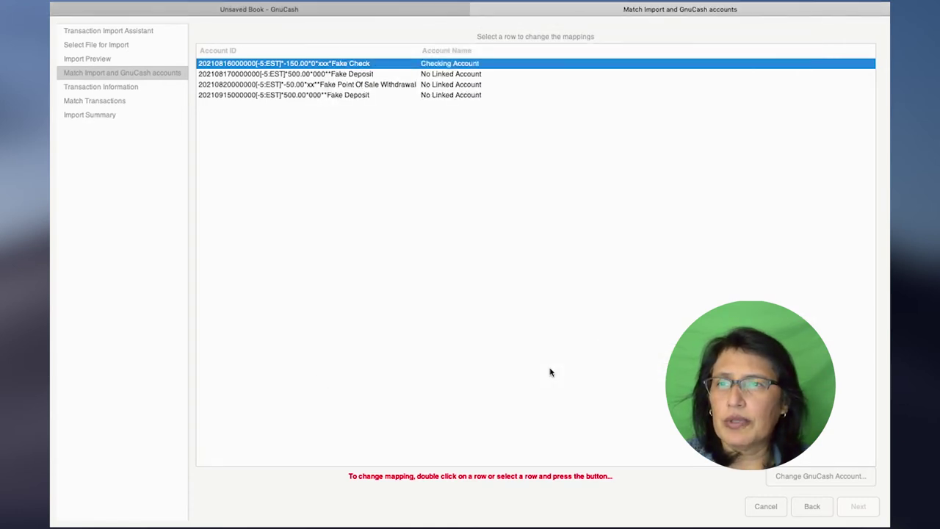
For the Fake Check row, create a new top-level account 'Expenses' of type Expense
{"action": "double_click", "coordinate": [443, 65]}
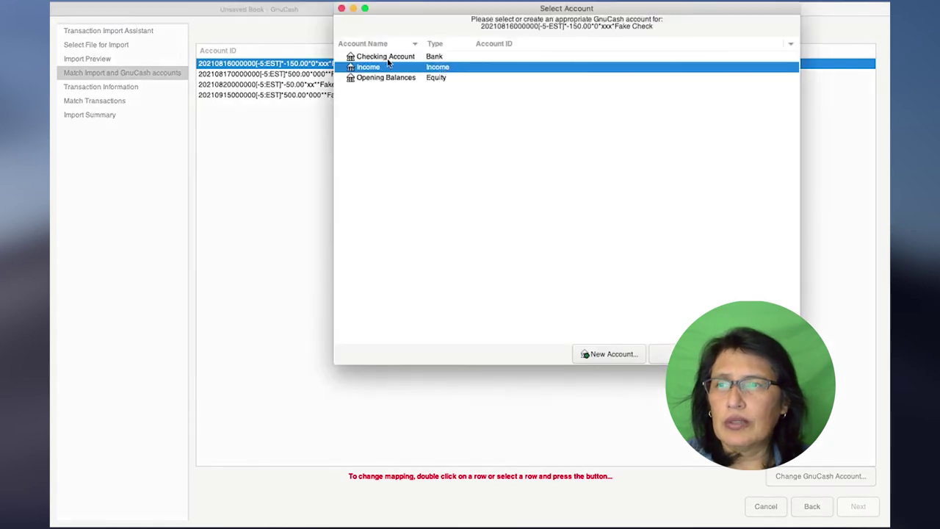
{"action": "left_click", "coordinate": [609, 354]}
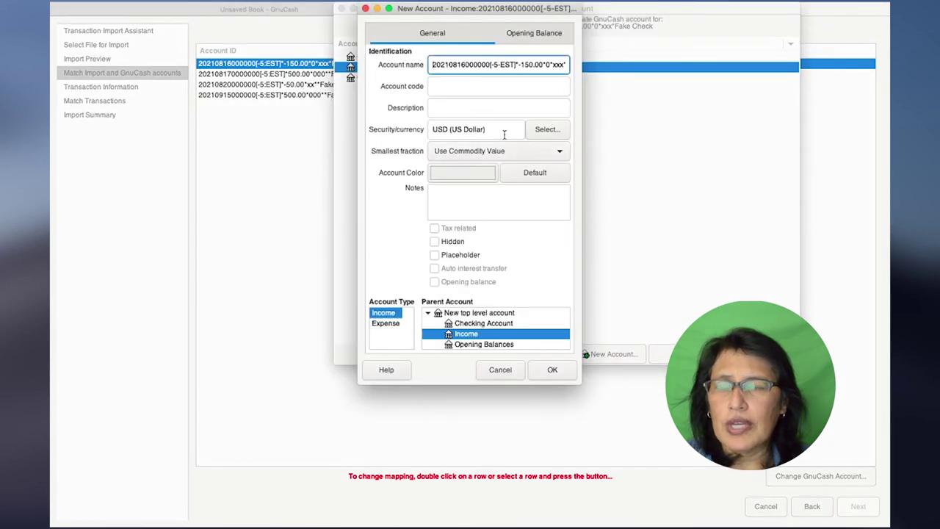
{"action": "type", "text": "Expenses"}
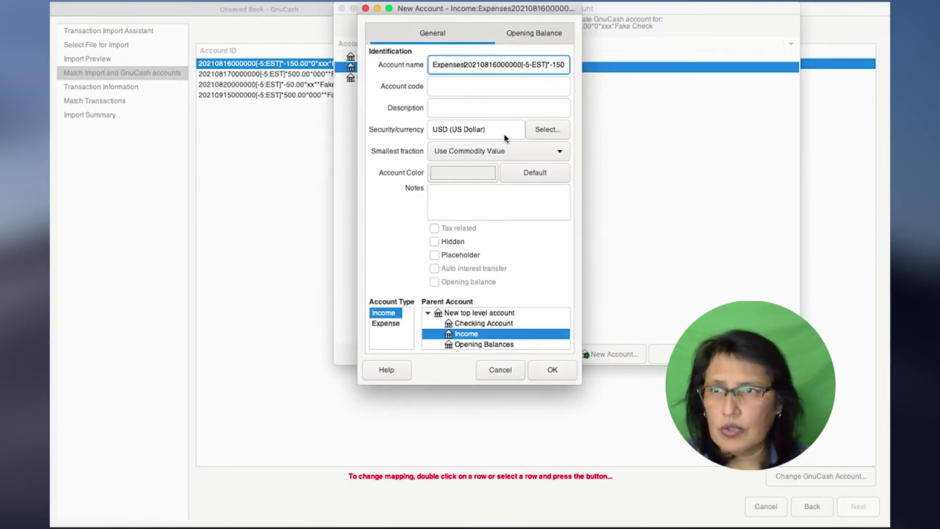
{"action": "key", "text": "shift+End"}
{"action": "key", "text": "BackSpace"}
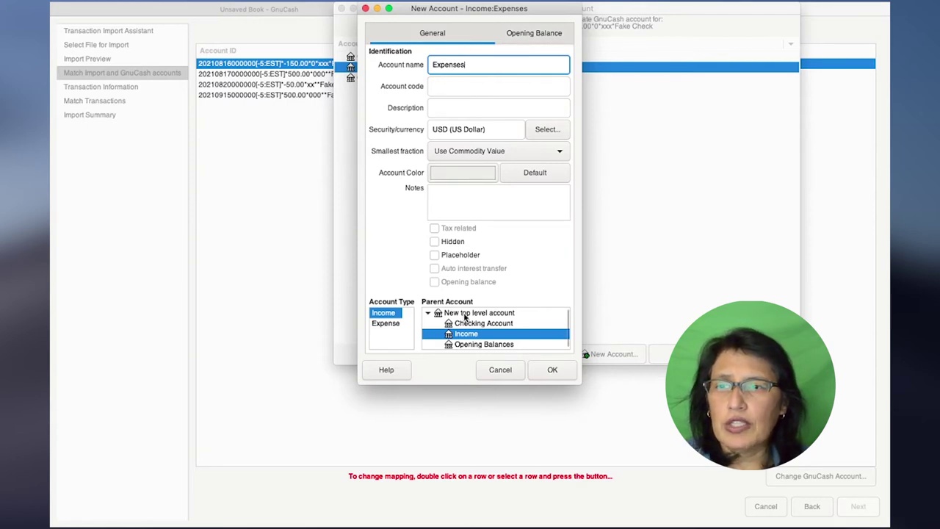
{"action": "left_click", "coordinate": [465, 315]}
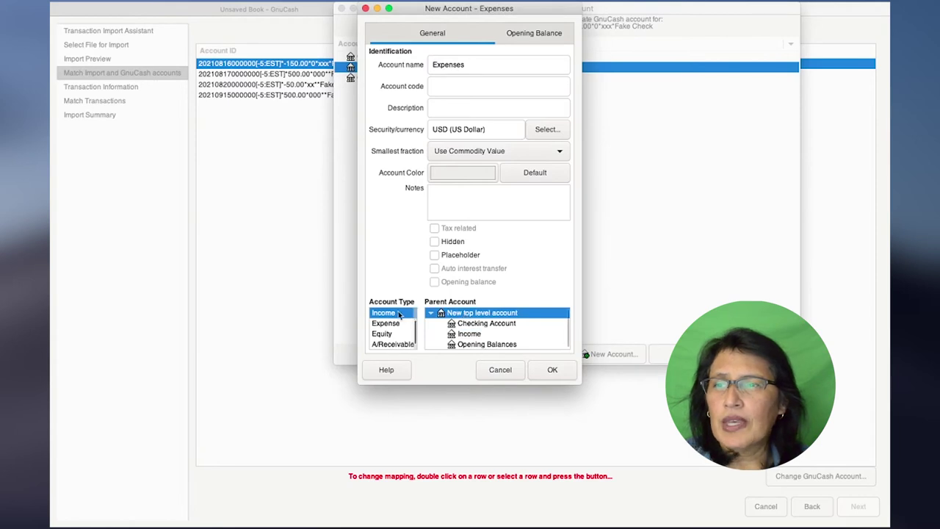
{"action": "left_click", "coordinate": [397, 326]}
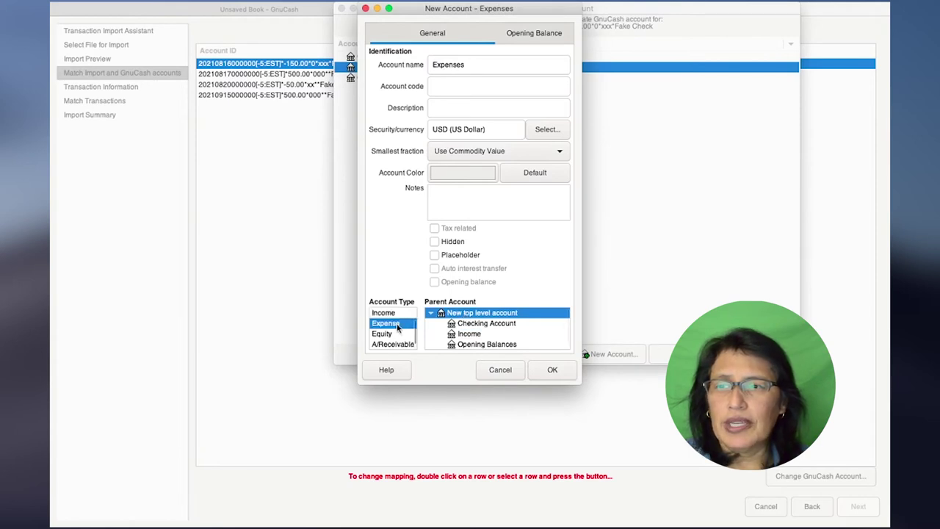
{"action": "left_click", "coordinate": [553, 370]}
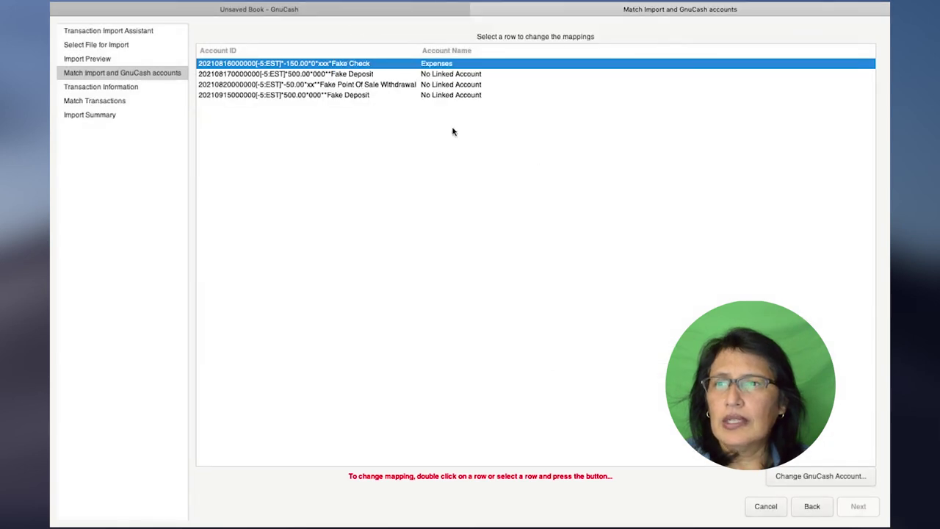
Link the Fake Check row to the Expenses account
{"action": "double_click", "coordinate": [454, 68]}
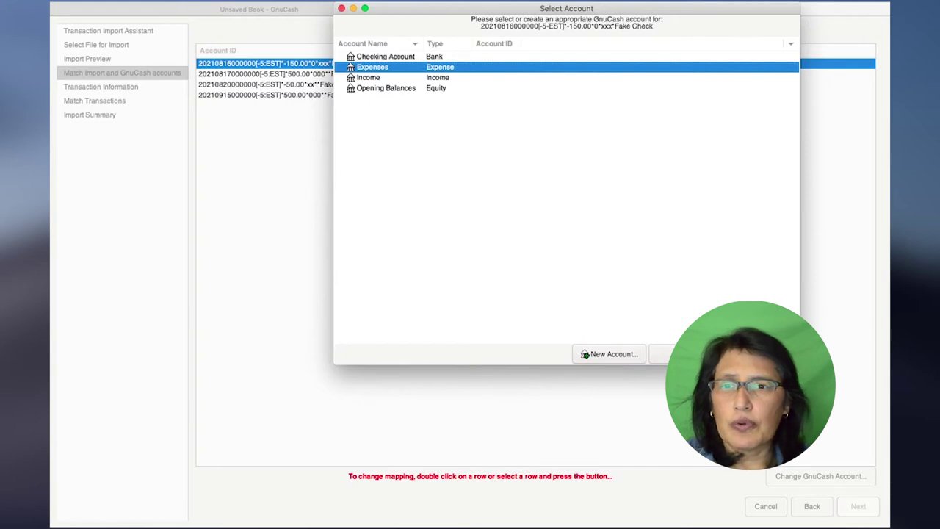
{"action": "key", "text": "Return"}
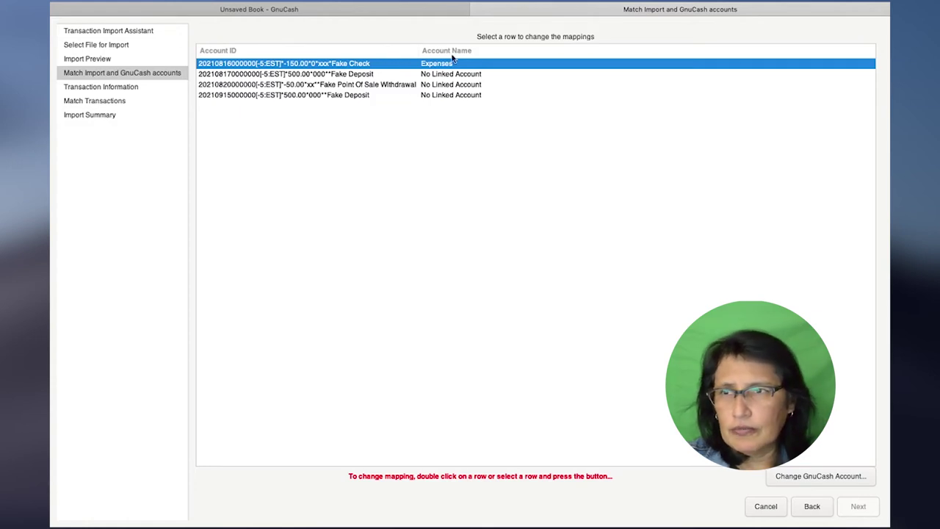
{"action": "double_click", "coordinate": [344, 64]}
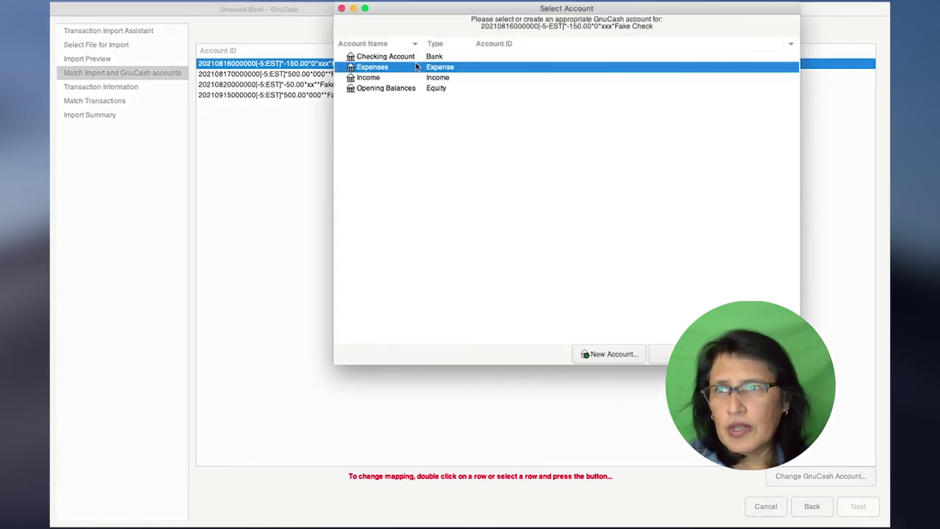
{"action": "left_click_drag", "start_coordinate": [401, 17], "coordinate": [532, 38]}
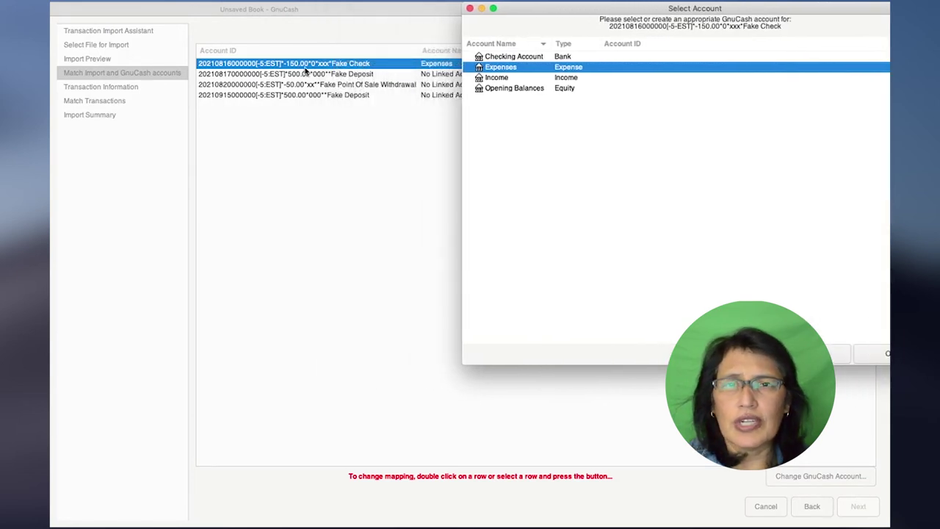
{"action": "double_click", "coordinate": [516, 70]}
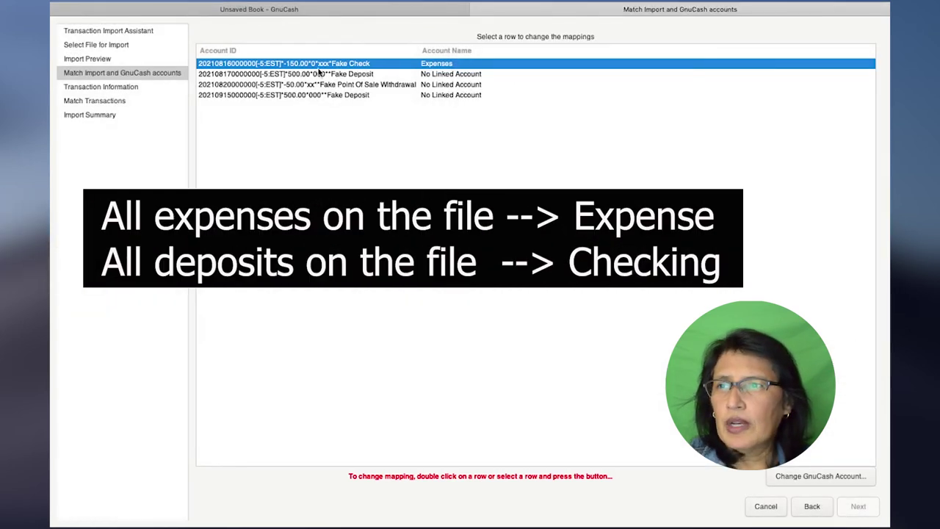
Link both Fake Deposit rows to Checking Account and the Point Of Sale Withdrawal to Expenses
{"action": "left_click", "coordinate": [366, 77]}
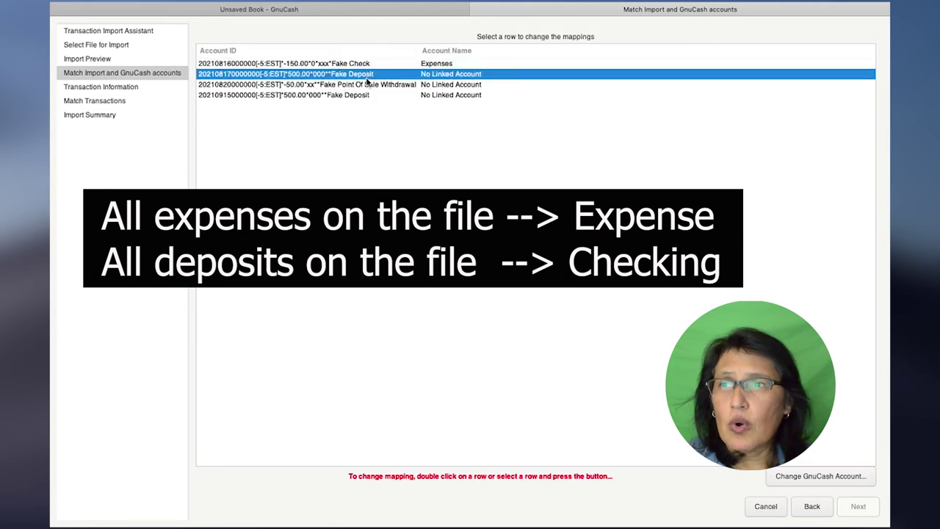
{"action": "double_click", "coordinate": [367, 77]}
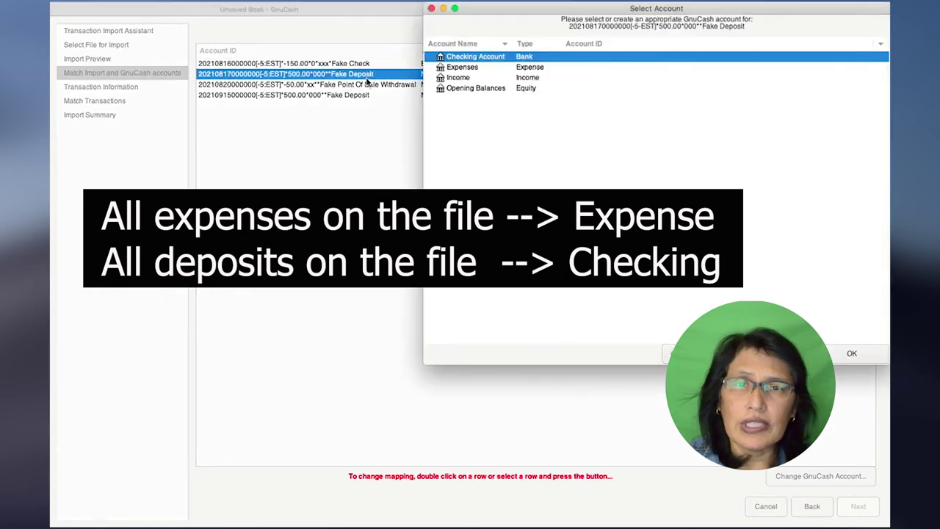
{"action": "double_click", "coordinate": [485, 58]}
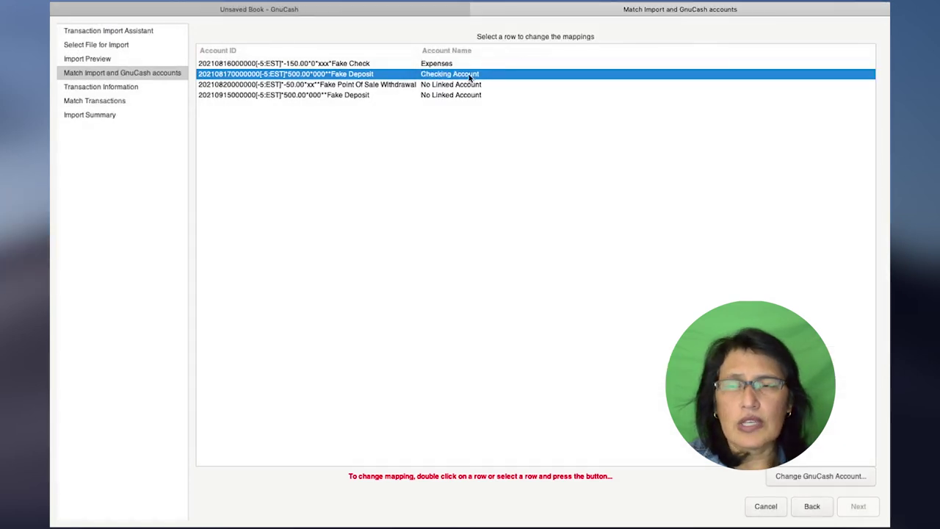
{"action": "double_click", "coordinate": [355, 97]}
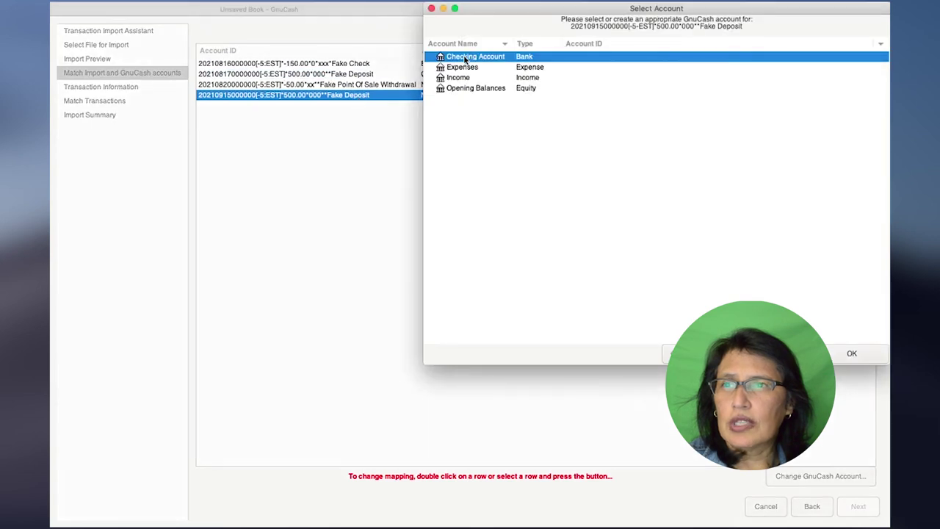
{"action": "double_click", "coordinate": [468, 57]}
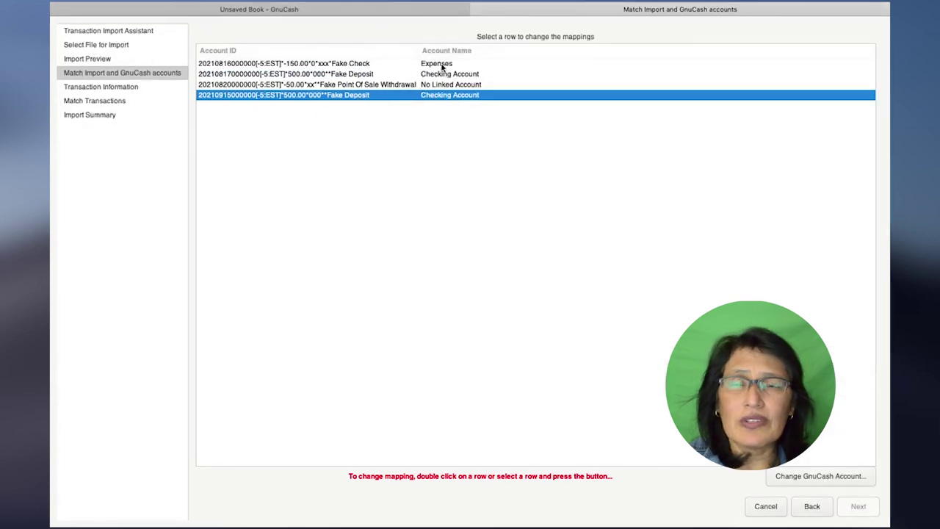
{"action": "double_click", "coordinate": [379, 86]}
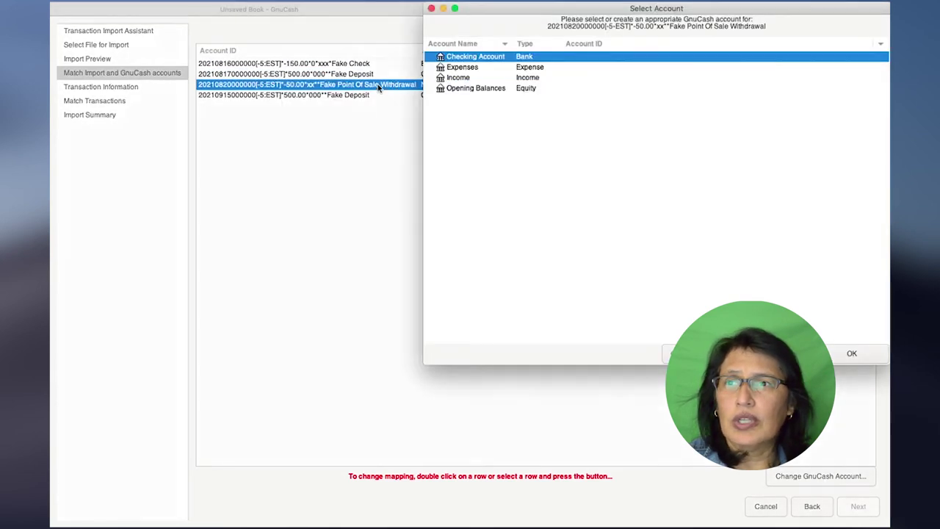
{"action": "double_click", "coordinate": [467, 67]}
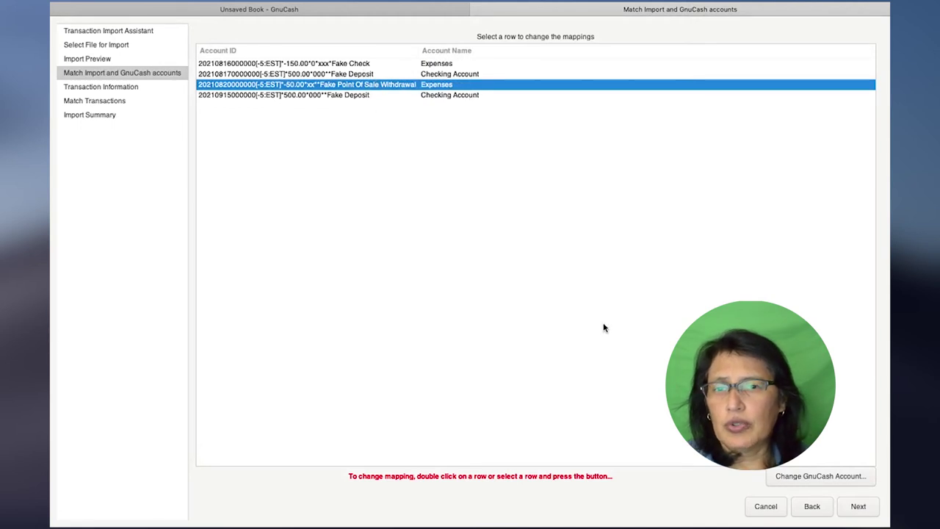
Close New Book Options without changes and advance the import to Match Transactions
{"action": "left_click", "coordinate": [858, 507]}
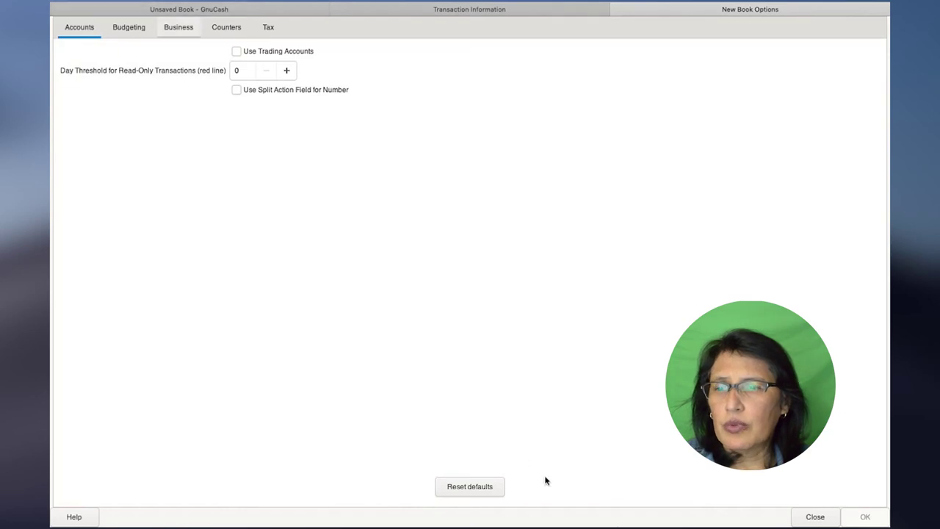
{"action": "left_click", "coordinate": [821, 518]}
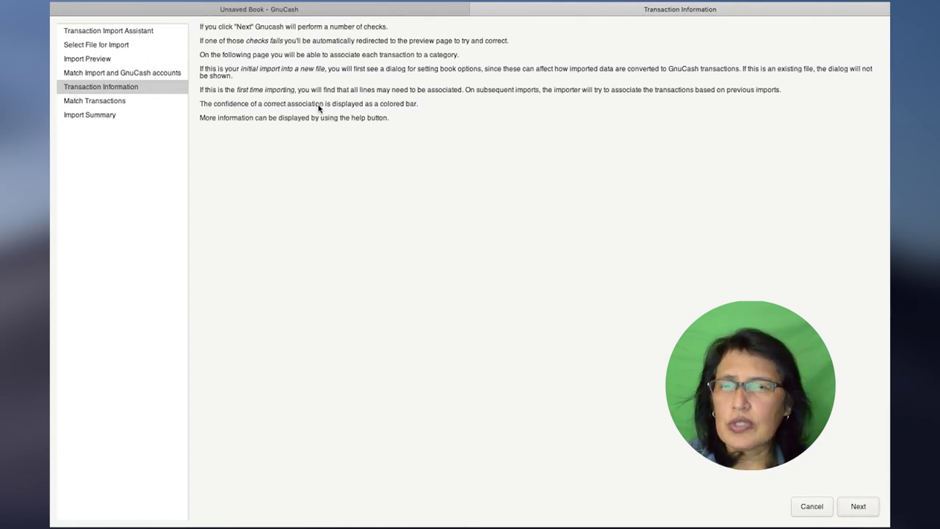
{"action": "left_click", "coordinate": [858, 507]}
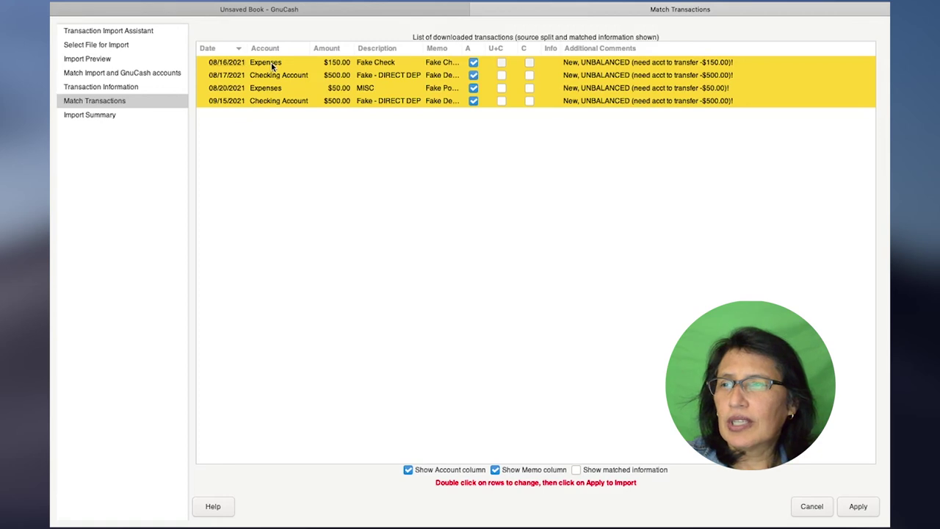
Assign Checking Account to the 08/16 and 08/20 expenses, and Income to the 08/17 and 09/15 deposits
{"action": "double_click", "coordinate": [273, 66]}
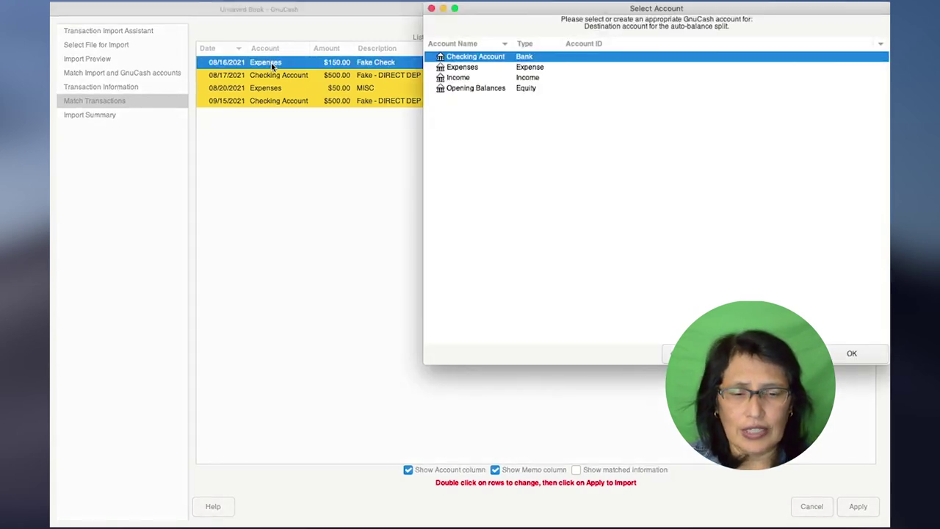
{"action": "double_click", "coordinate": [465, 59]}
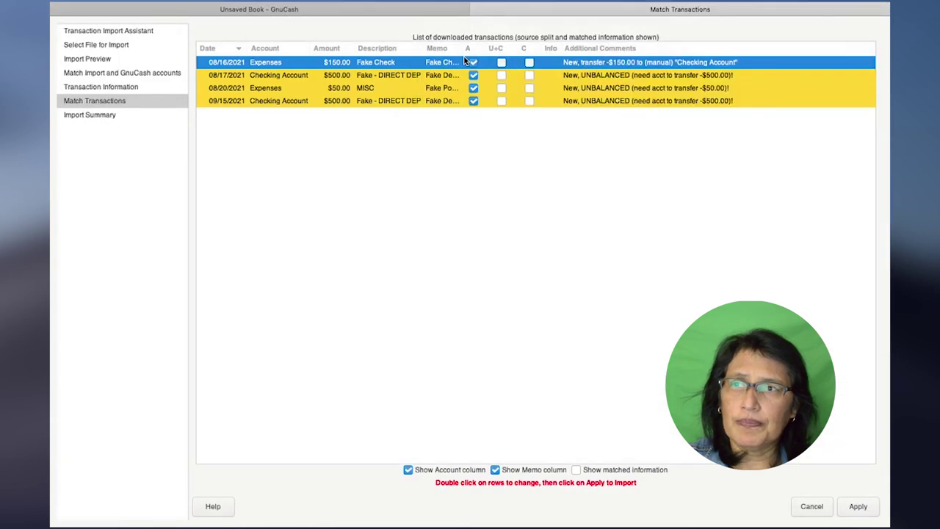
{"action": "double_click", "coordinate": [274, 90]}
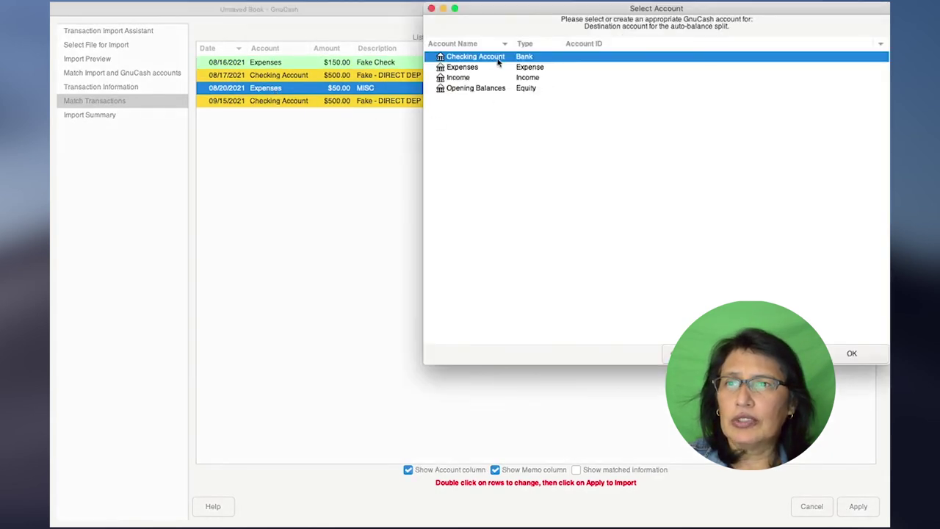
{"action": "double_click", "coordinate": [485, 57]}
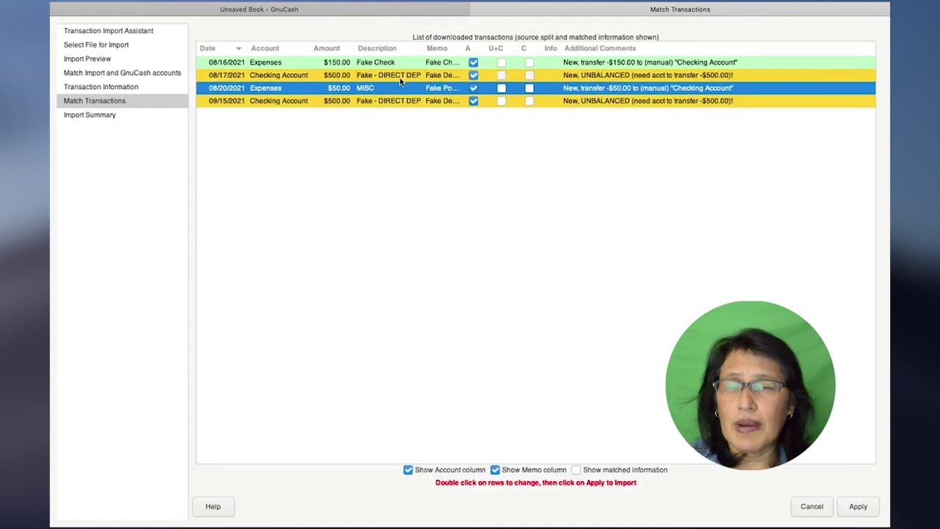
{"action": "double_click", "coordinate": [289, 75]}
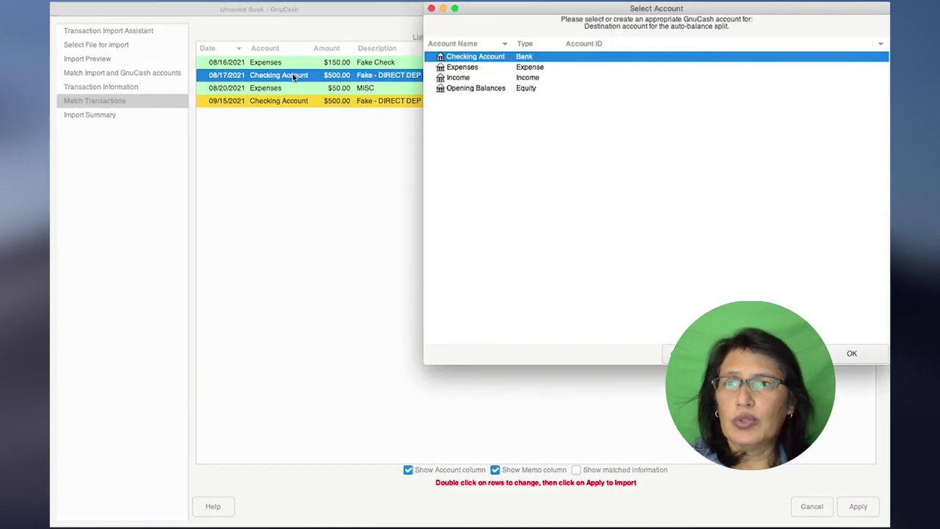
{"action": "double_click", "coordinate": [458, 78]}
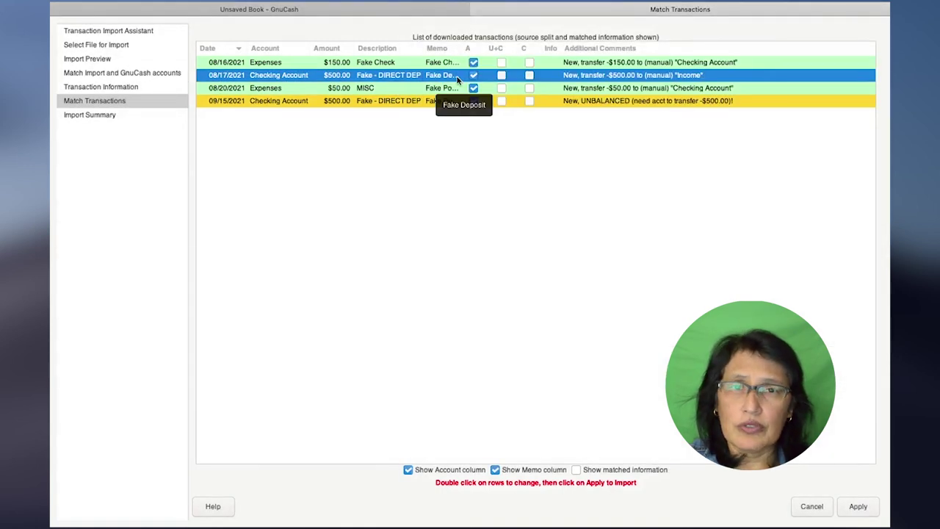
{"action": "double_click", "coordinate": [294, 103]}
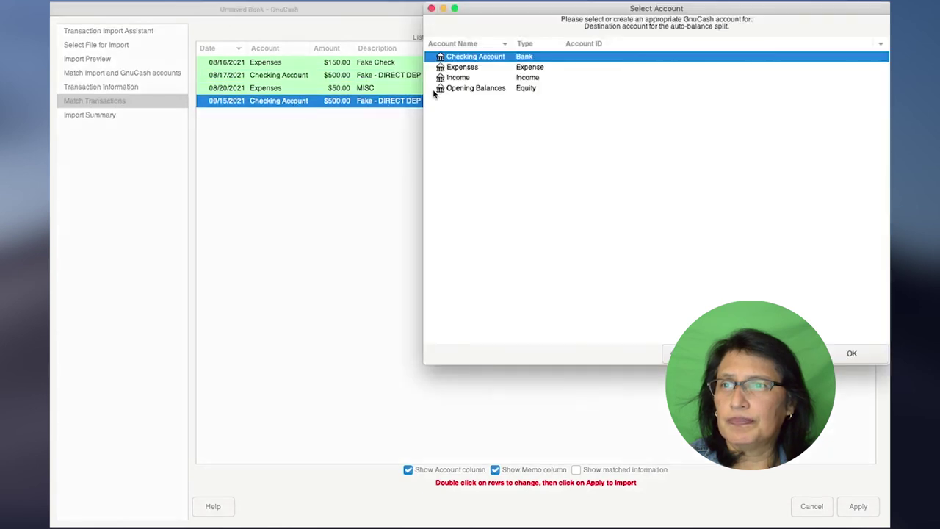
{"action": "double_click", "coordinate": [450, 78]}
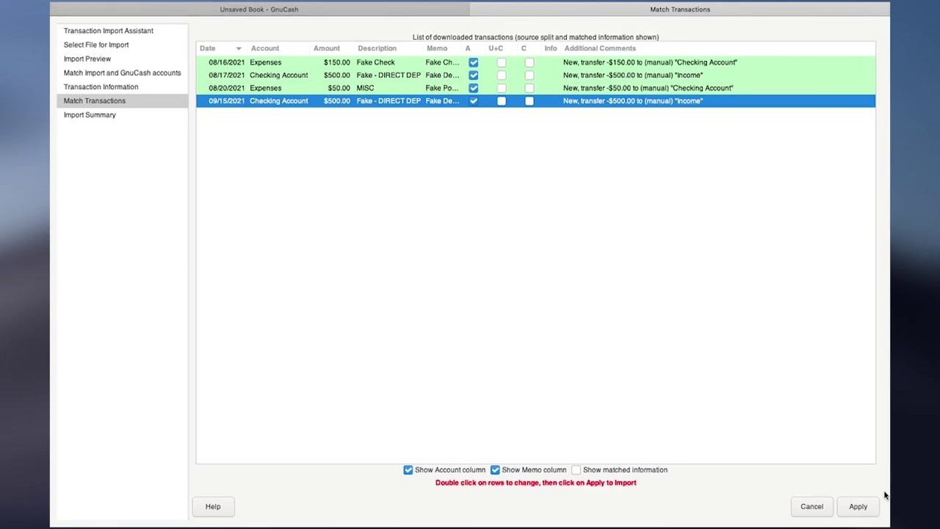
Apply the matched transactions to the book, then choose File > Save As
{"action": "left_click", "coordinate": [858, 507]}
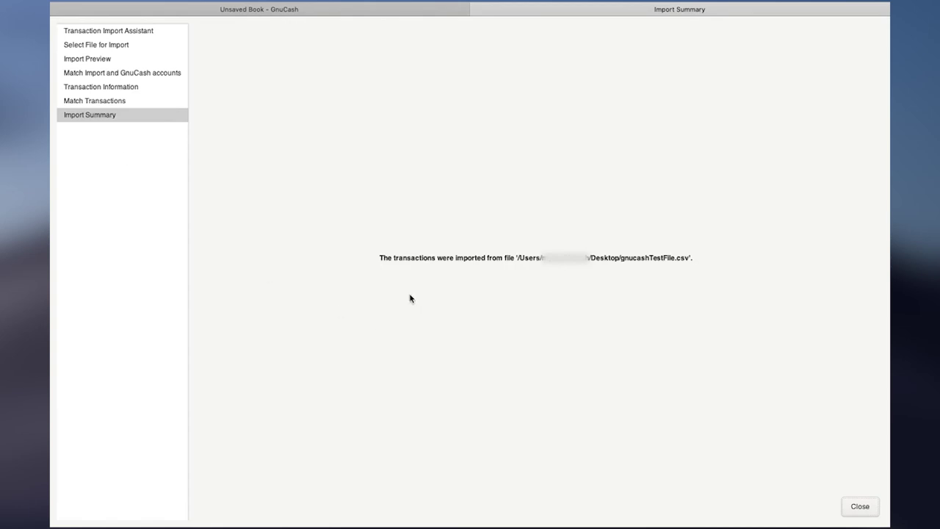
{"action": "mouse_move", "coordinate": [224, 4]}
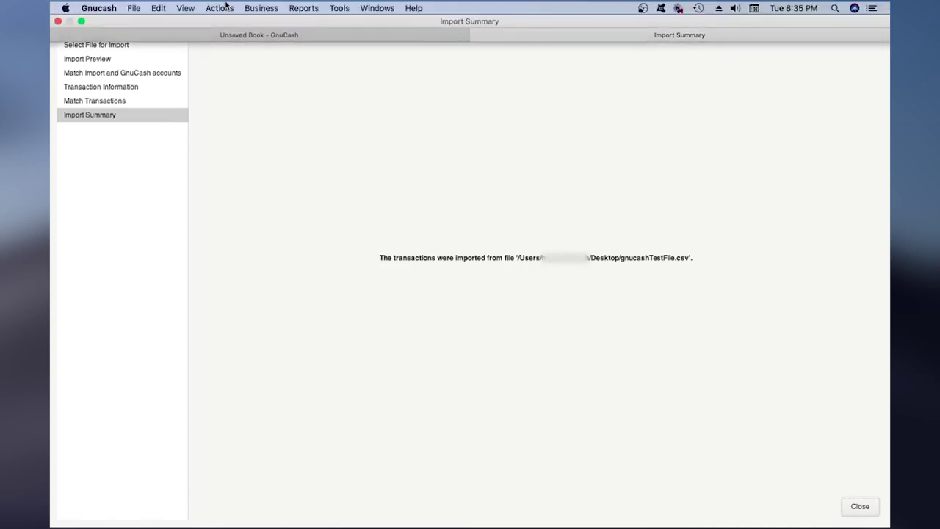
{"action": "left_click", "coordinate": [133, 8]}
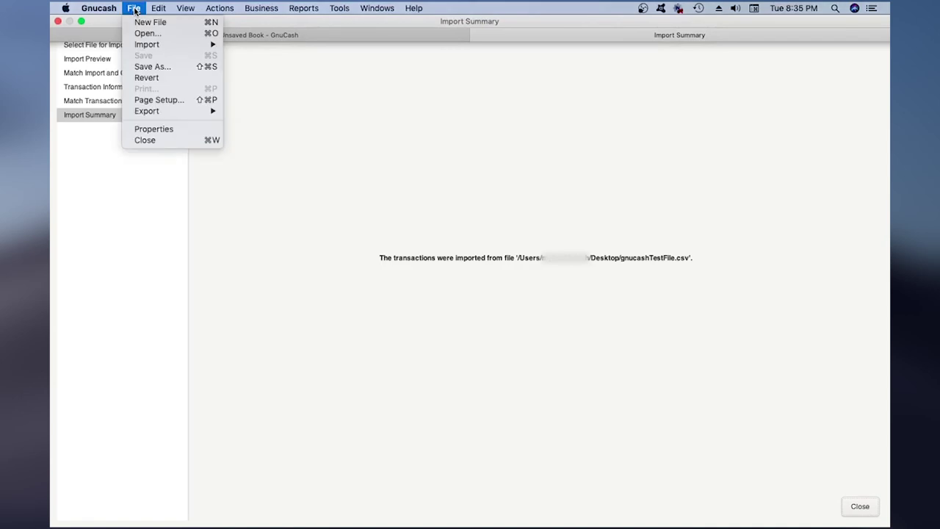
{"action": "left_click", "coordinate": [152, 66]}
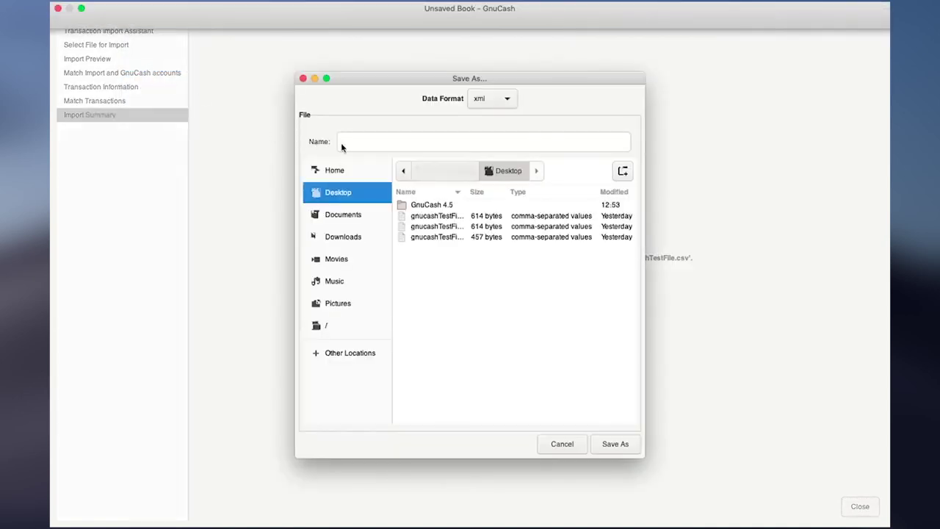
Save the book as 'import Transactions' and close the Import Summary
{"action": "left_click", "coordinate": [365, 141]}
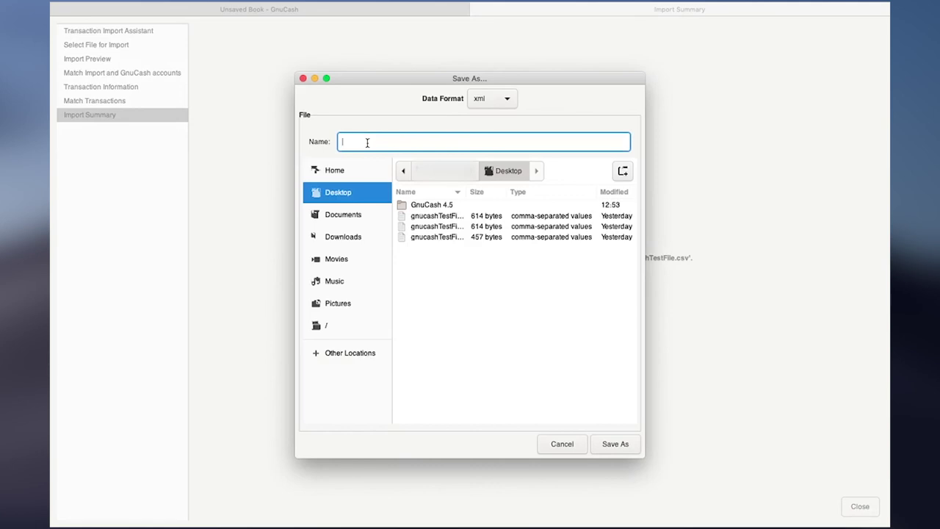
{"action": "type", "text": "import ac"}
{"action": "key", "text": "BackSpace"}
{"action": "key", "text": "BackSpace"}
{"action": "type", "text": "Transactions"}
{"action": "left_click", "coordinate": [624, 448]}
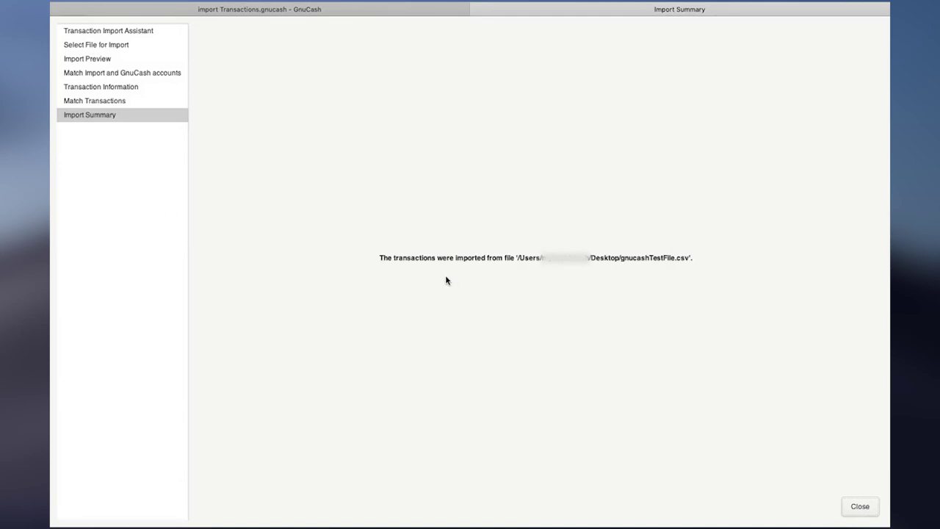
{"action": "left_click", "coordinate": [860, 506]}
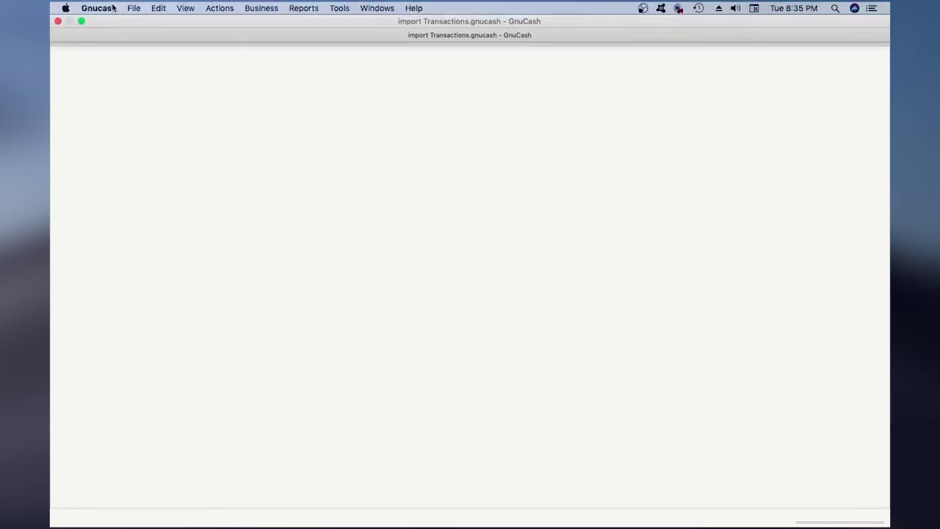
Reopen import Transactions.gnucash from the File menu's recent list and open the Checking Account register
{"action": "left_click", "coordinate": [134, 8]}
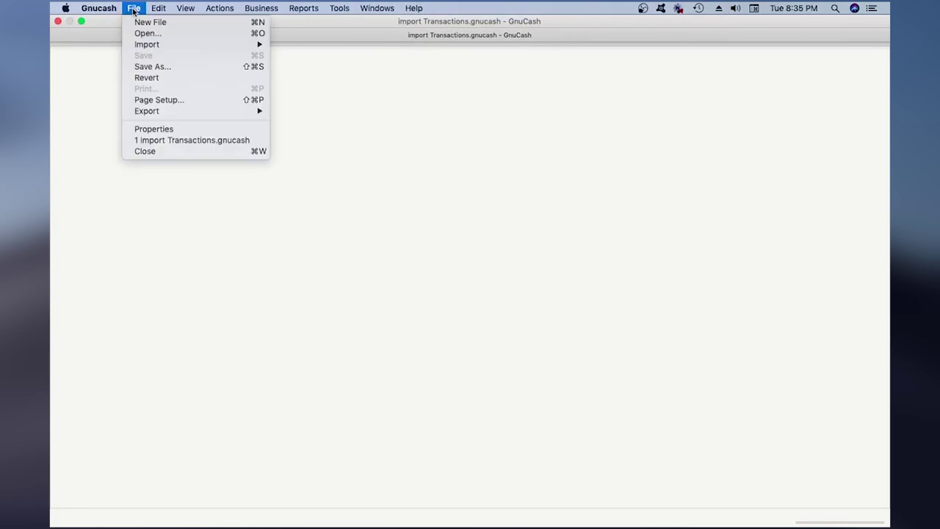
{"action": "left_click", "coordinate": [156, 140]}
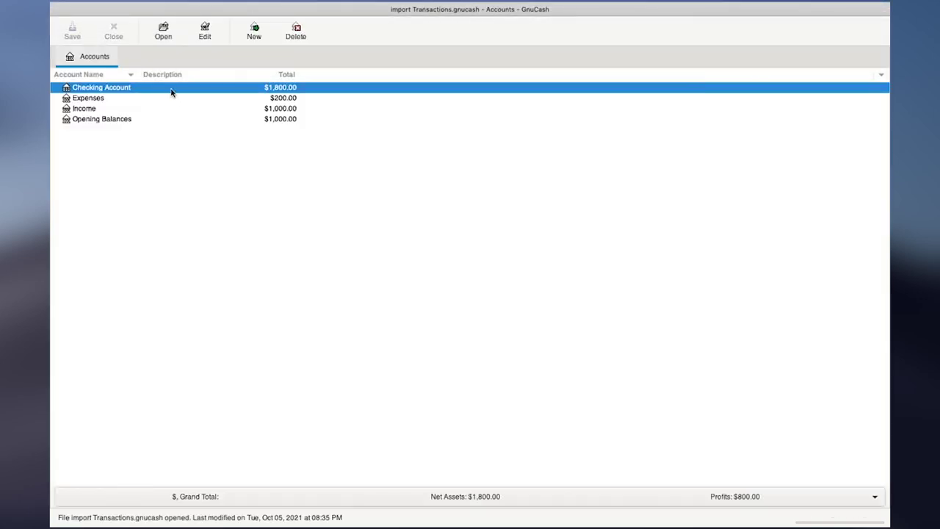
{"action": "double_click", "coordinate": [123, 90]}
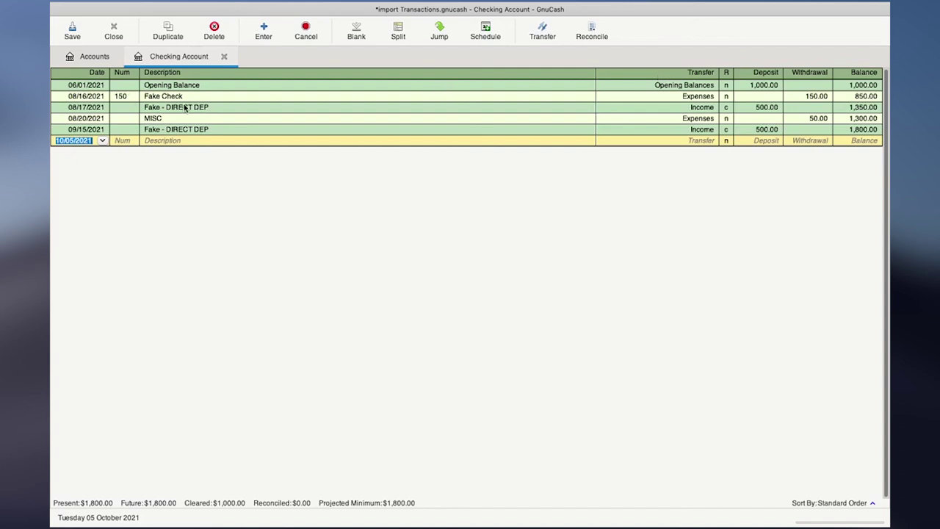
Open the Income and Expenses registers, then return to the Accounts list showing Expenses $200, Income $1,000
{"action": "left_click", "coordinate": [208, 108]}
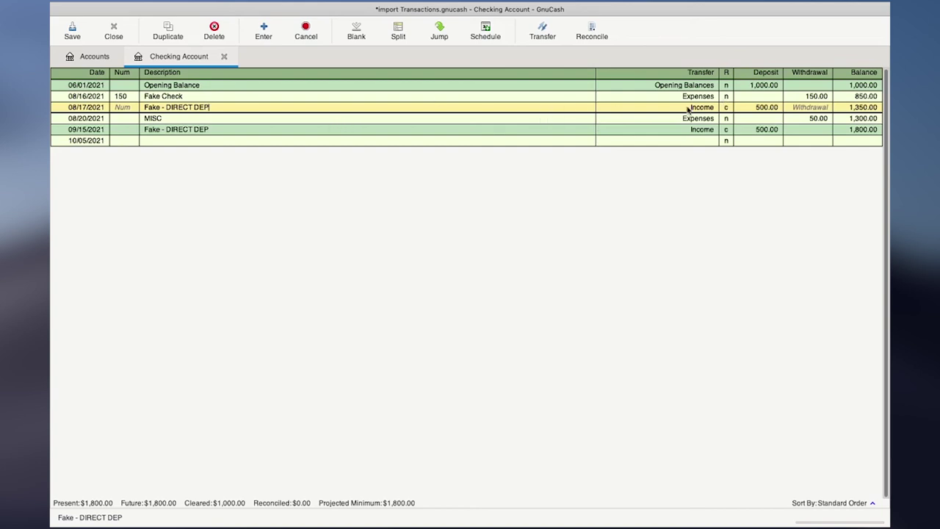
{"action": "left_click", "coordinate": [99, 59]}
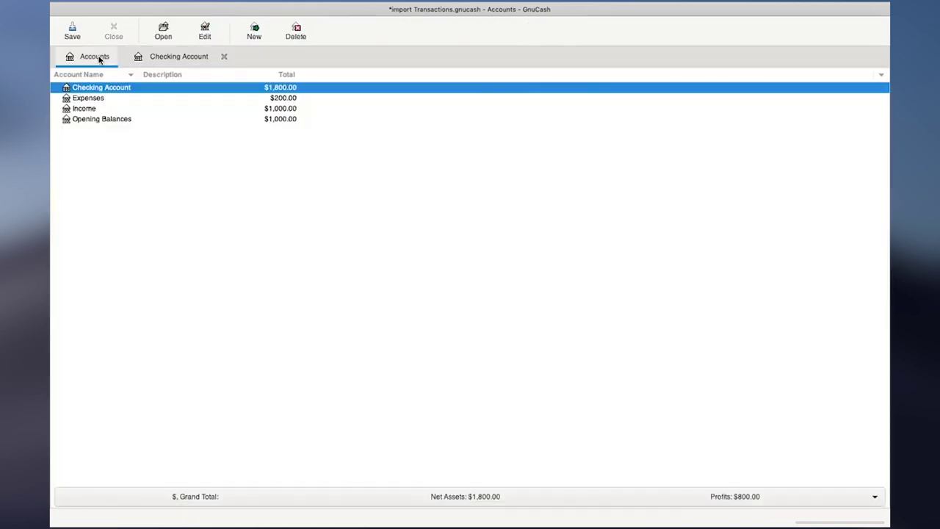
{"action": "double_click", "coordinate": [88, 108]}
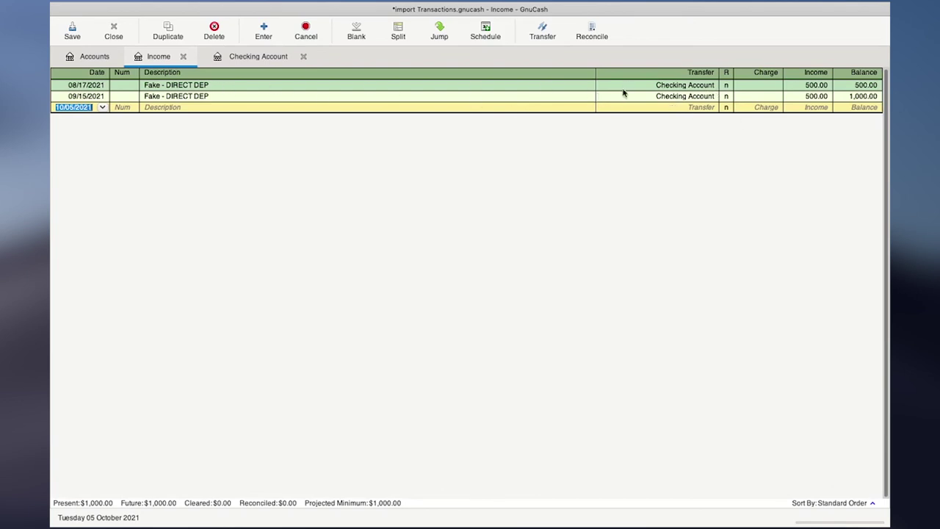
{"action": "left_click", "coordinate": [105, 62]}
{"action": "left_click", "coordinate": [101, 99]}
{"action": "double_click", "coordinate": [101, 100]}
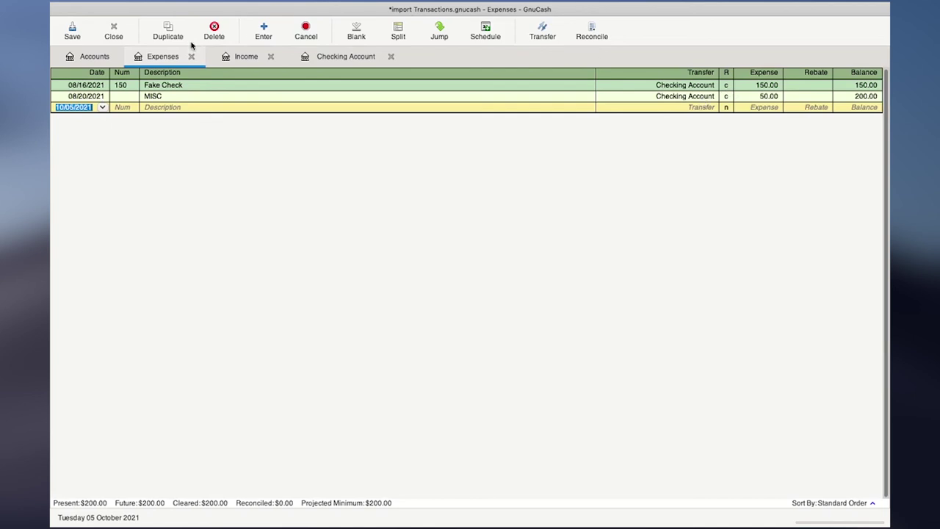
{"action": "left_click", "coordinate": [94, 58]}
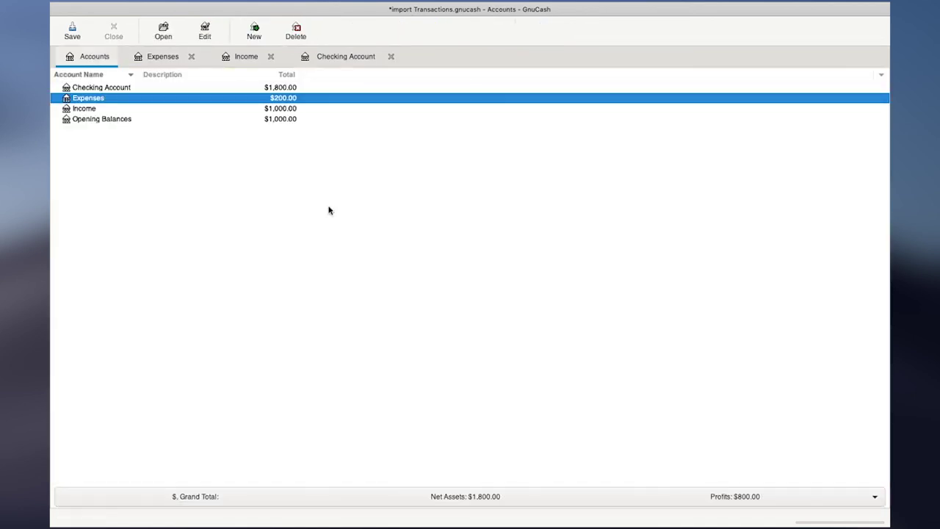